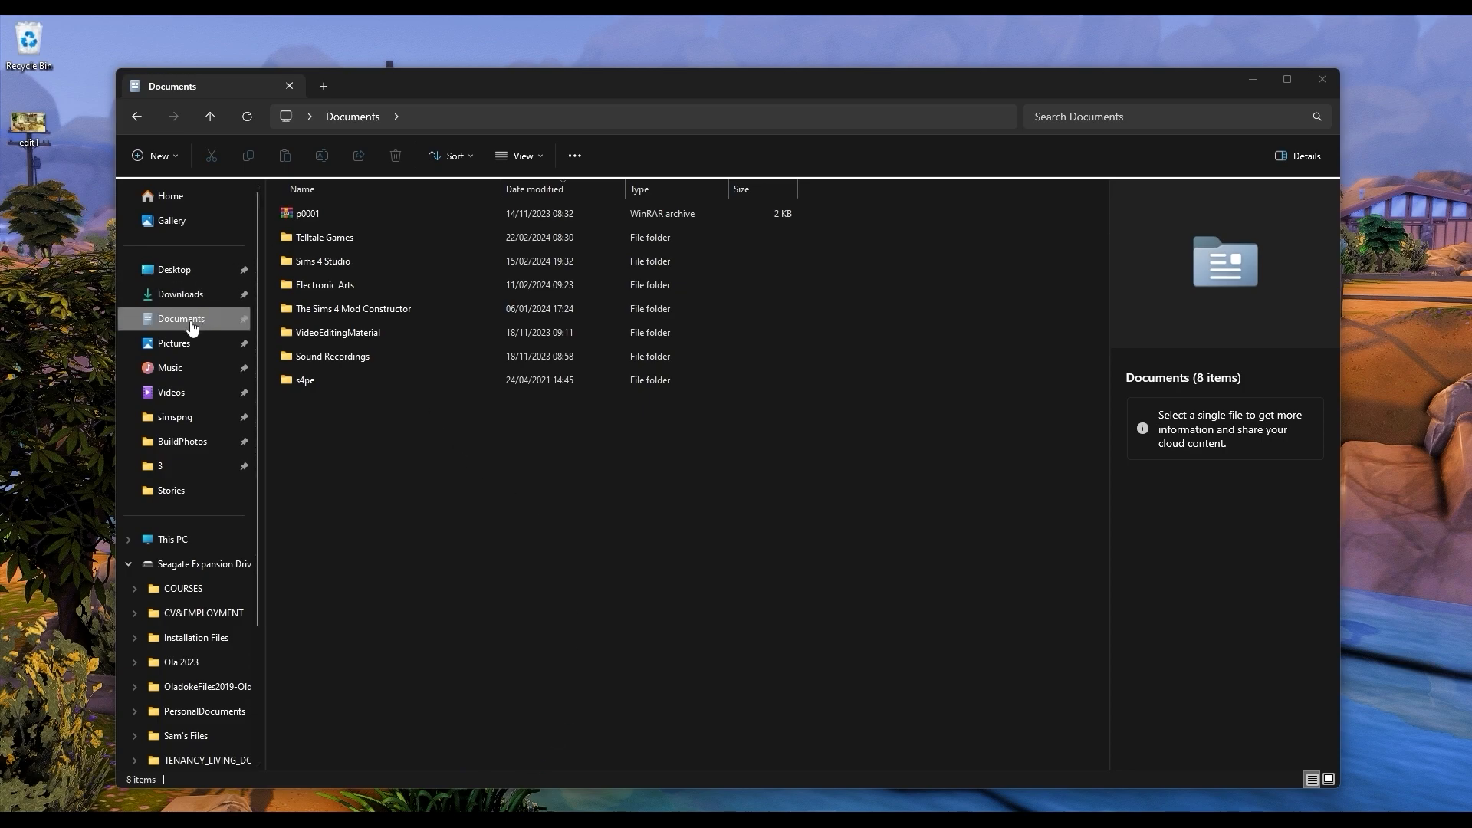
# Step: Browse to Electronic Arts > The Sims 4 > Mods in Documents and check the contents of the CASBackgrounds folder
pyautogui.doubleClick(347, 290)
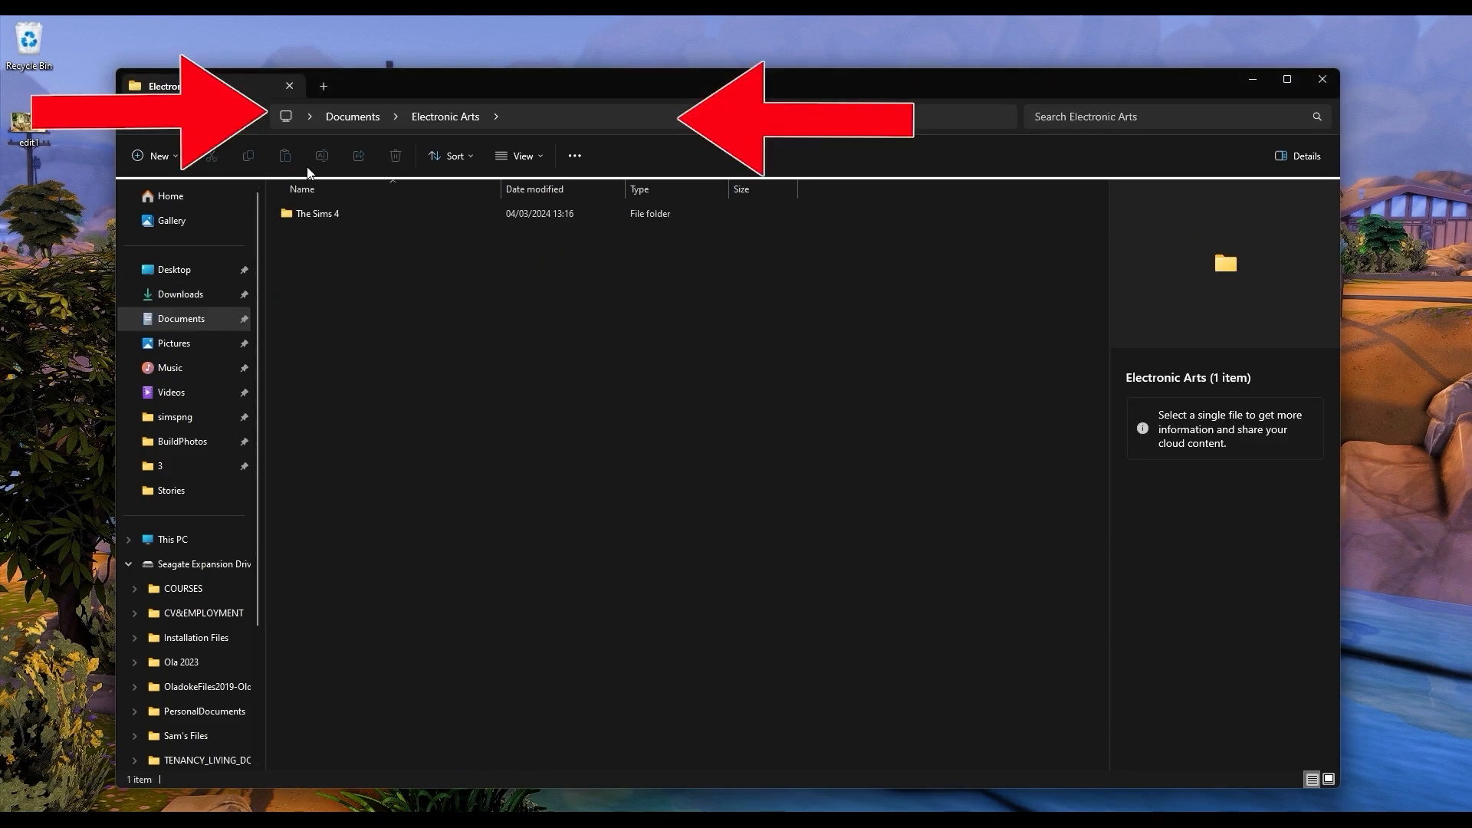
pyautogui.doubleClick(308, 214)
pyautogui.click(308, 310)
pyautogui.doubleClick(309, 310)
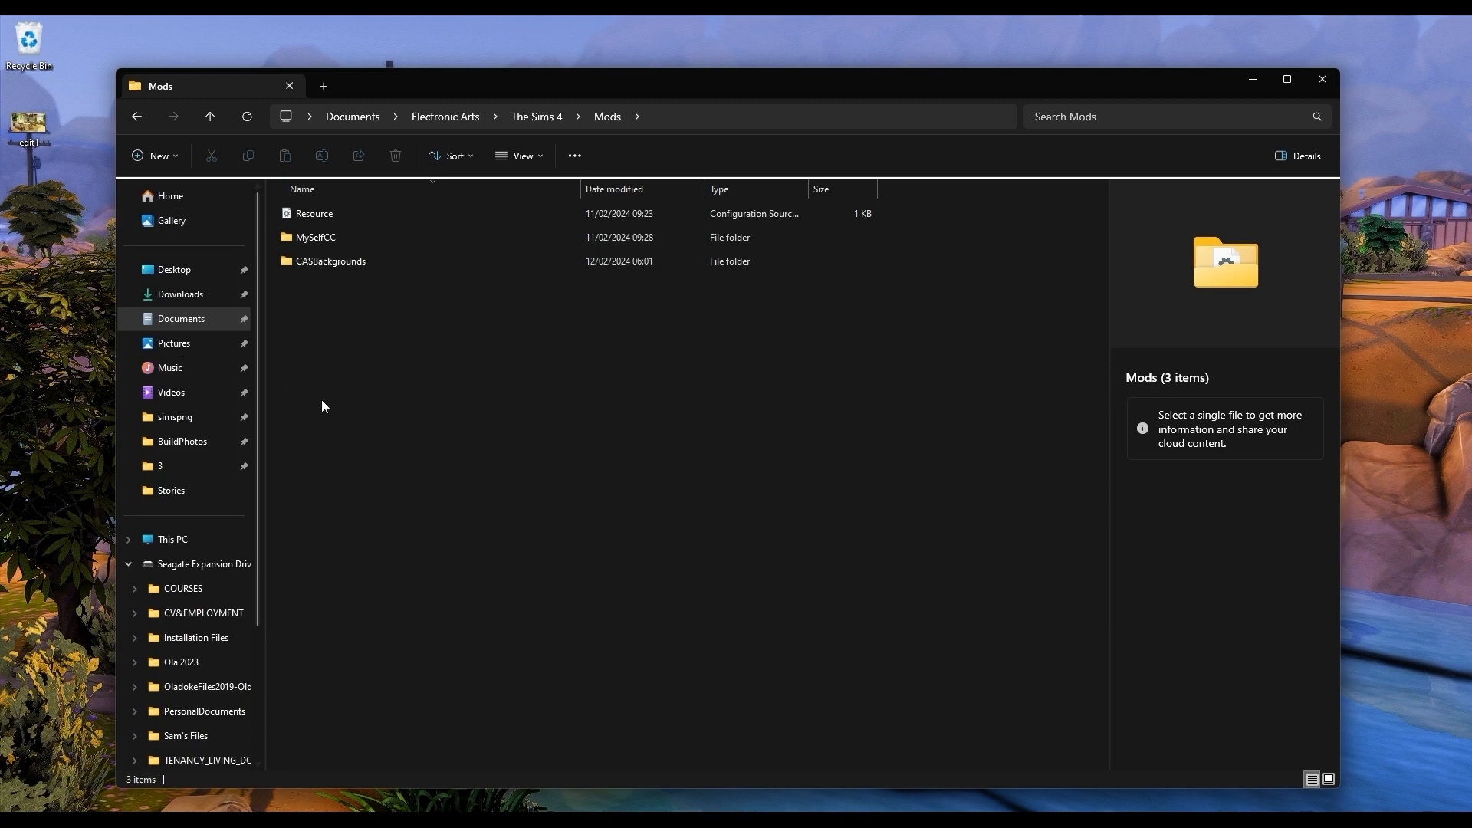
pyautogui.doubleClick(348, 262)
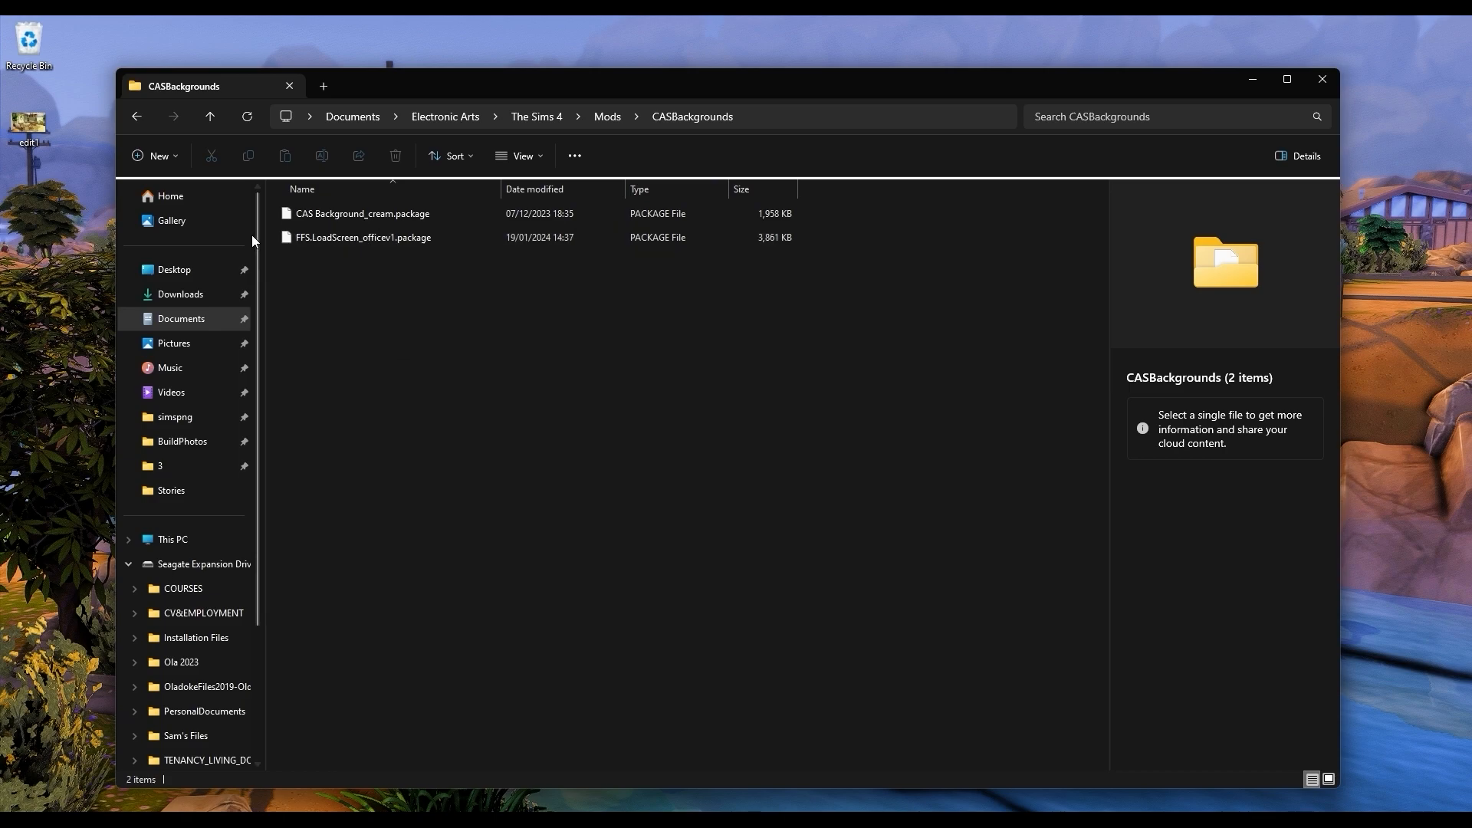
pyautogui.click(214, 117)
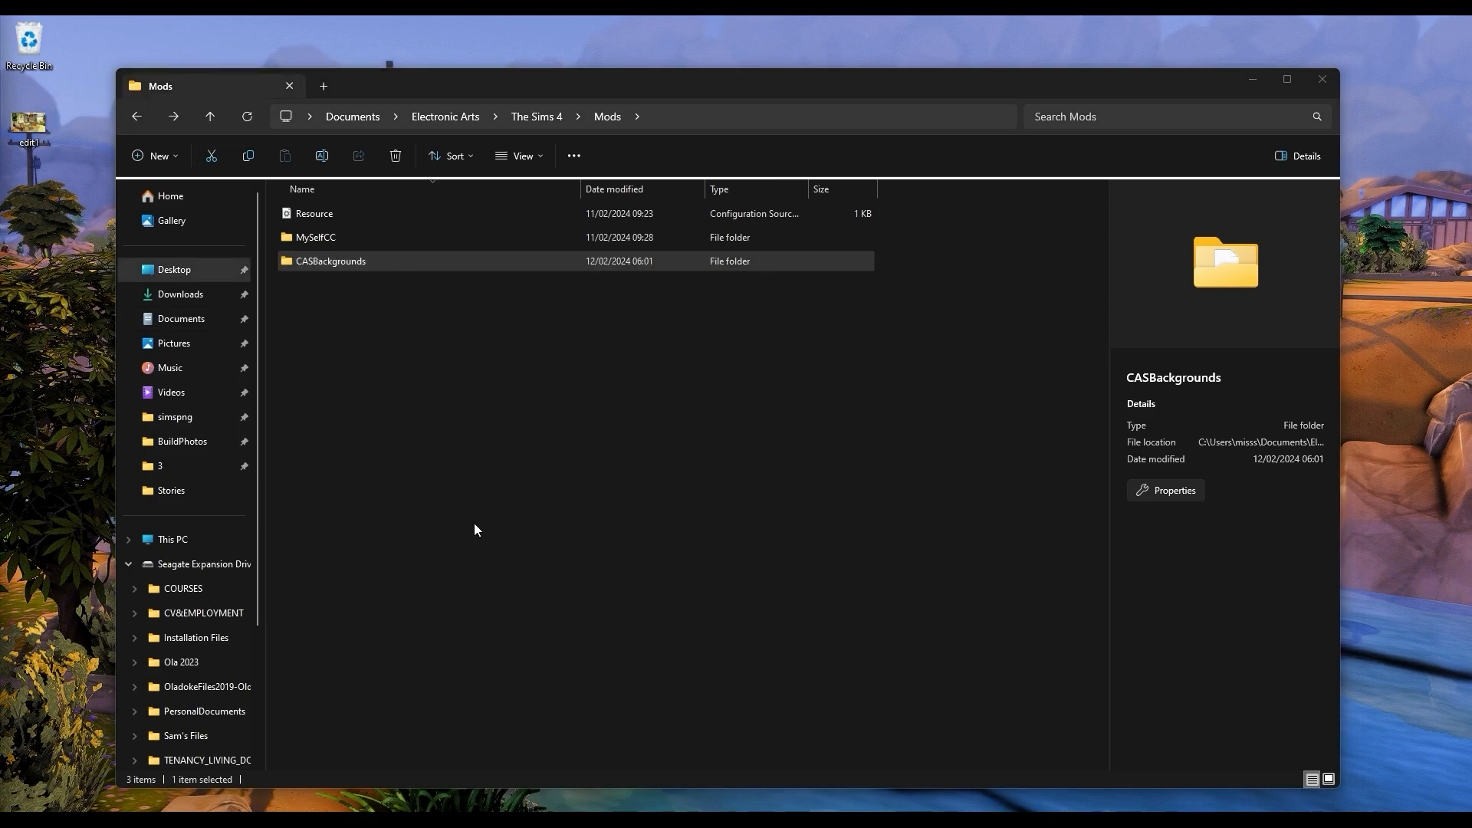
# Step: View the edit1 image from the Desktop folder at full preview and close the viewer
pyautogui.click(186, 274)
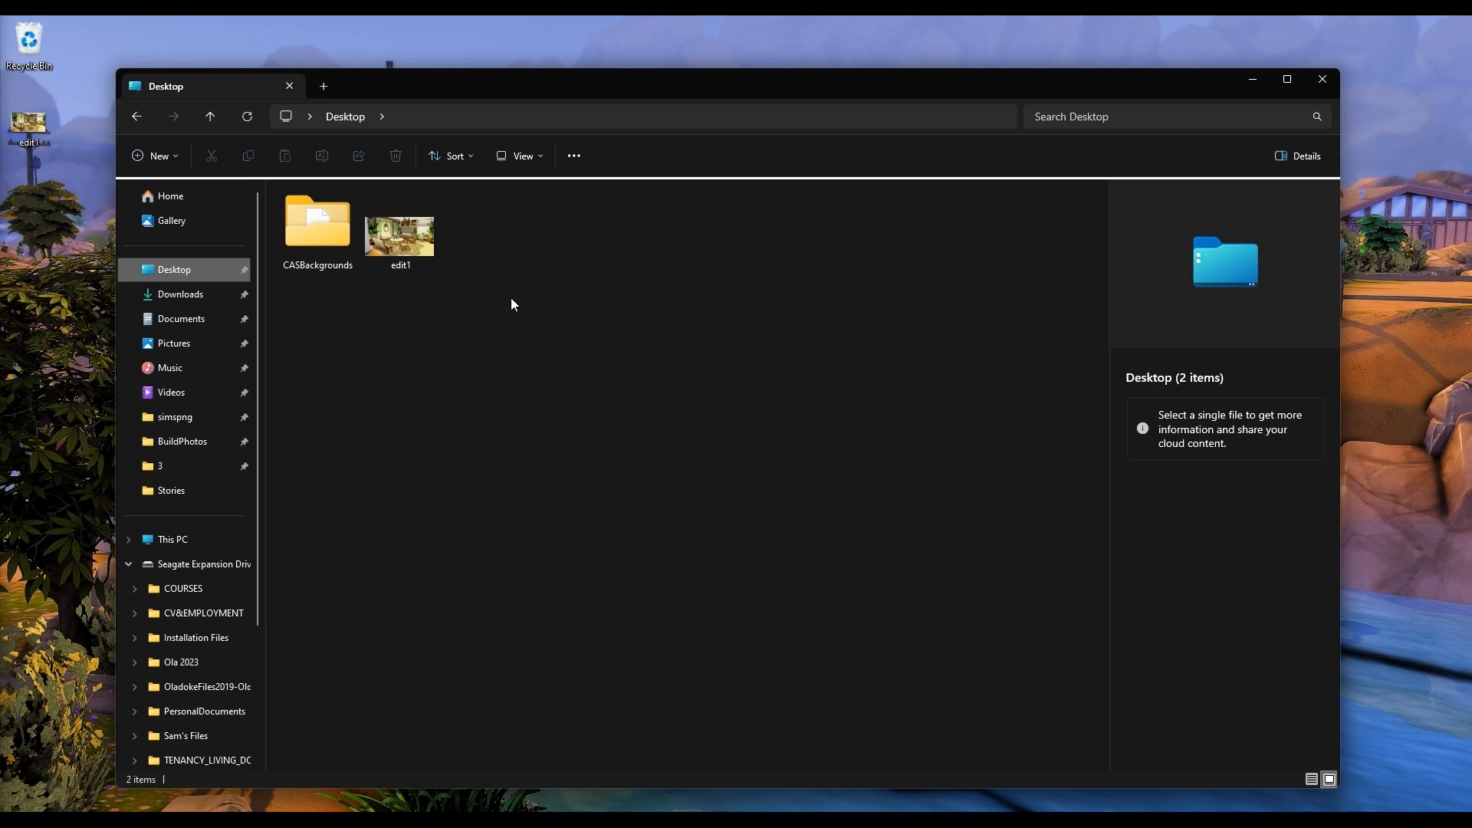
pyautogui.click(393, 245)
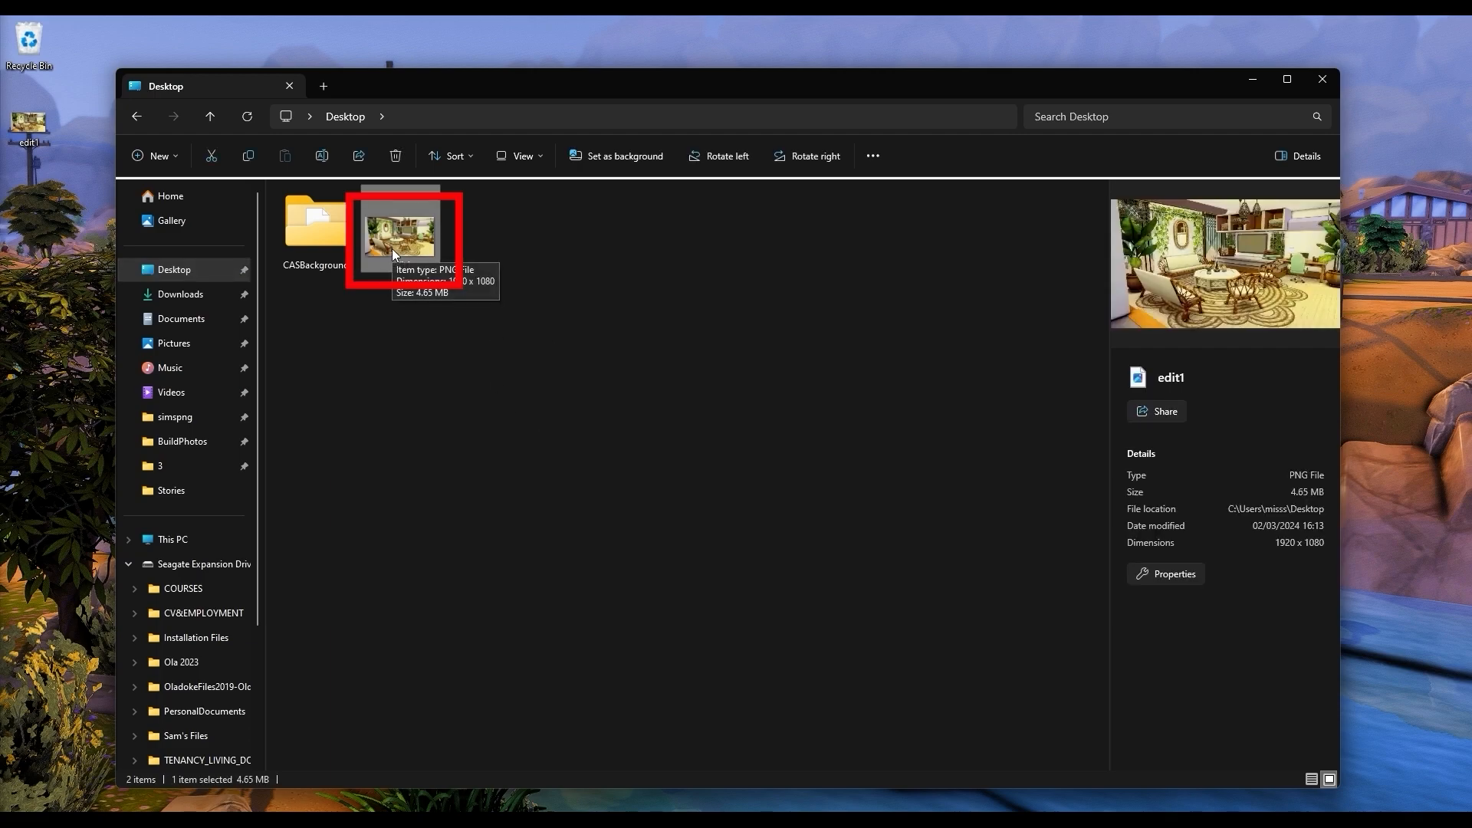
pyautogui.doubleClick(393, 248)
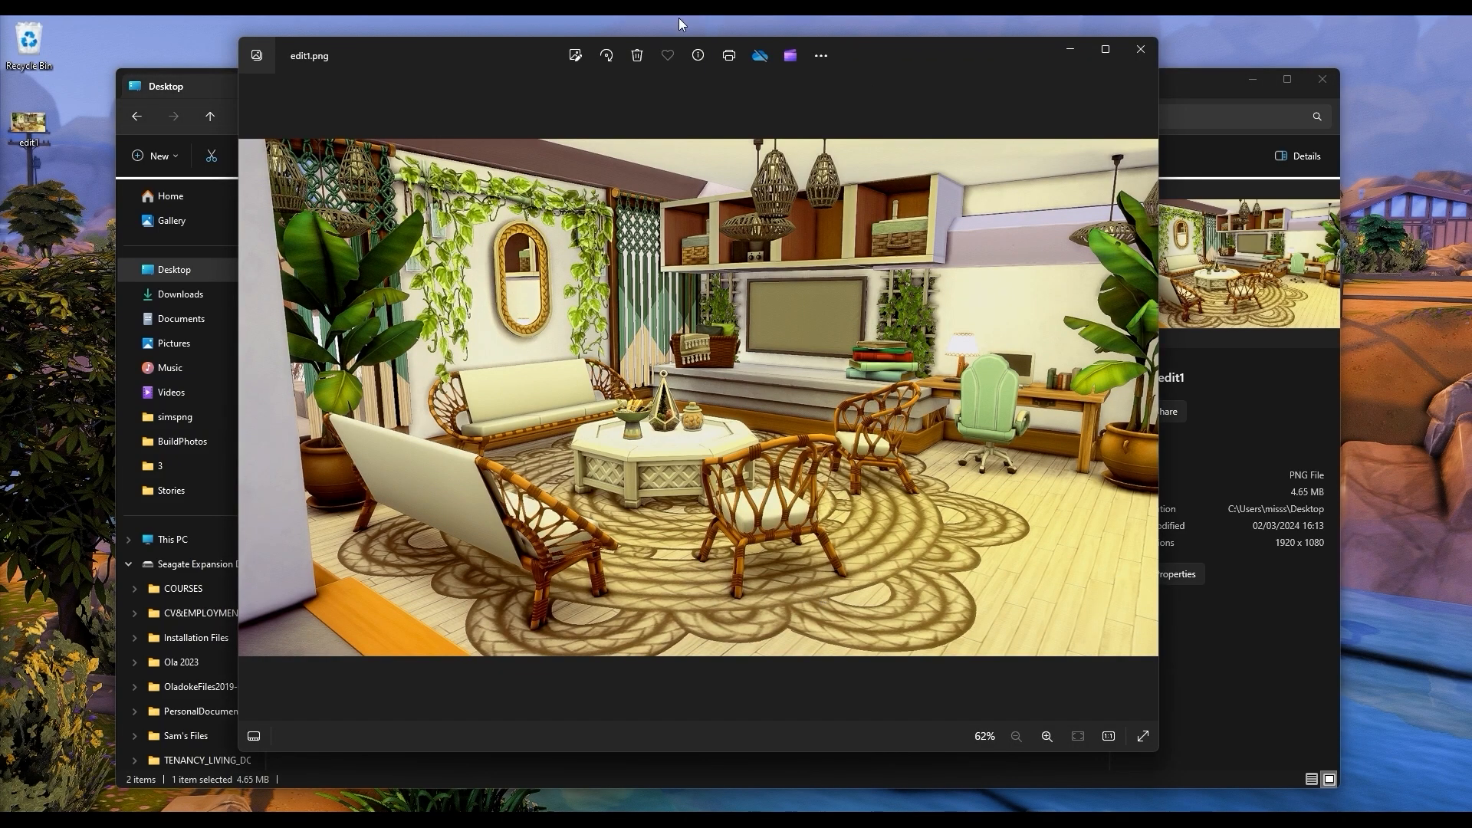
pyautogui.moveTo(484, 48); pyautogui.dragTo(552, 51)
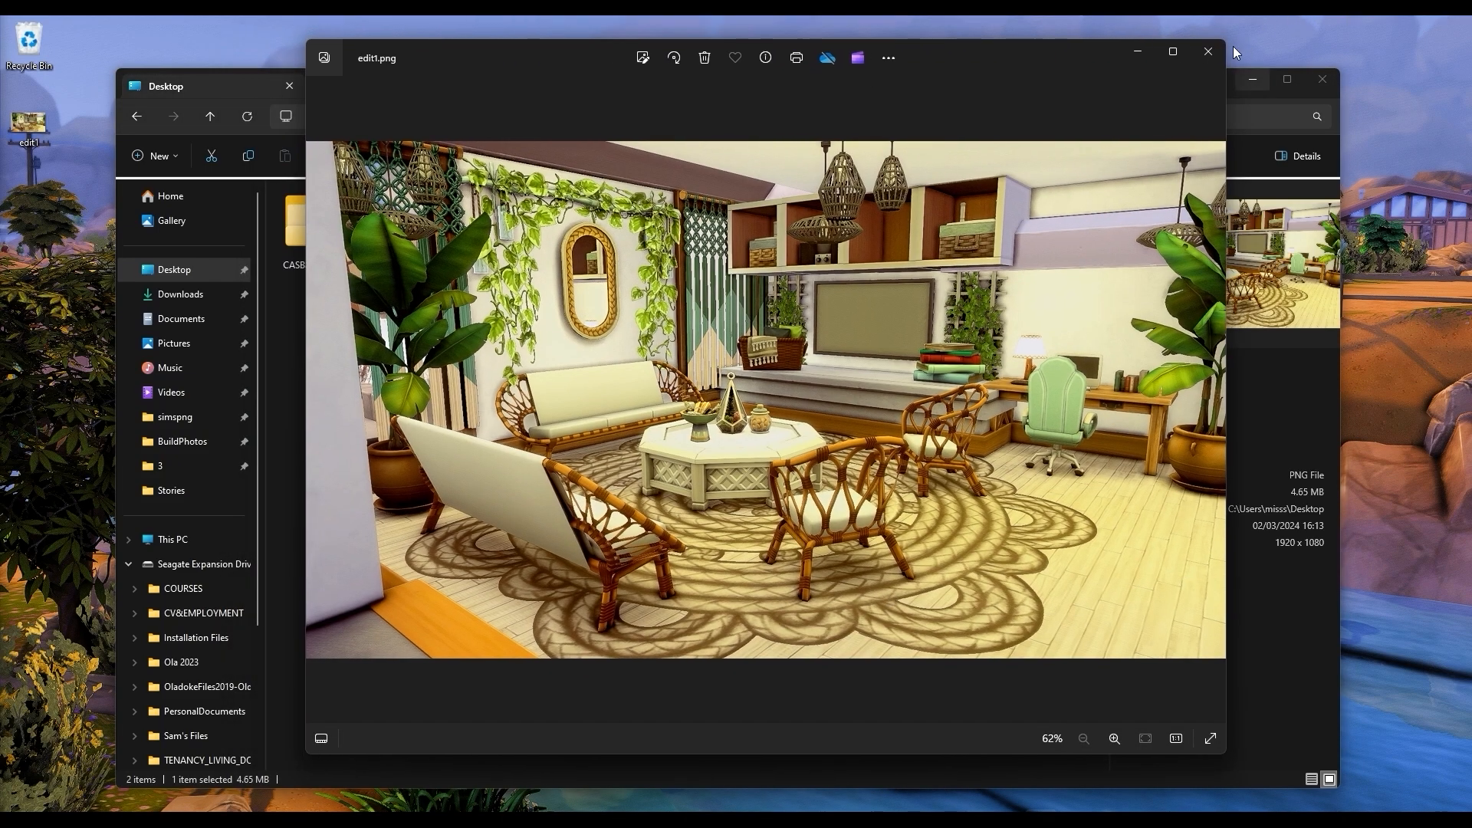
pyautogui.click(1209, 52)
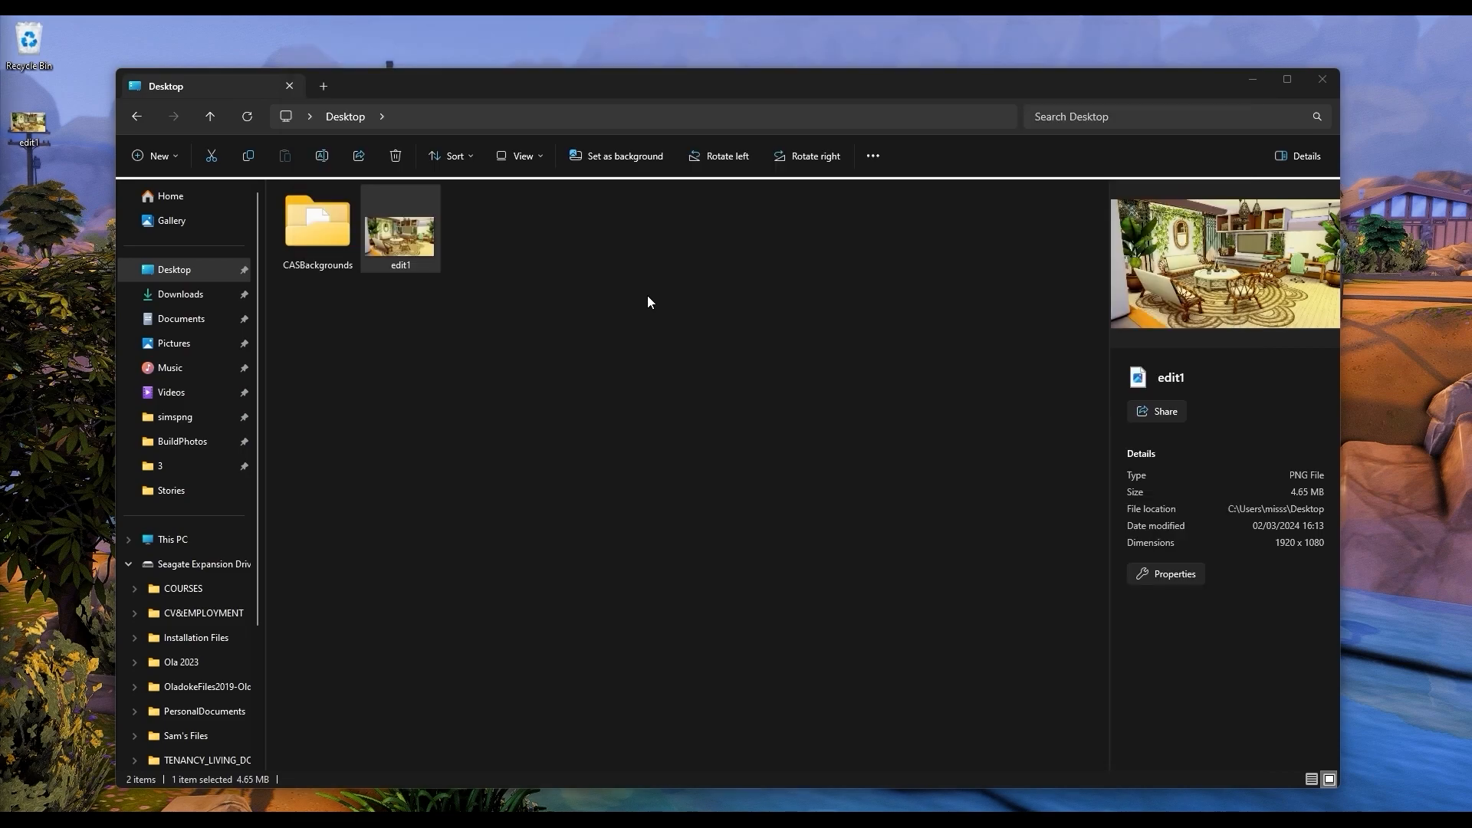
# Step: Launch the s4pe application from the s4pe folder in Documents
pyautogui.click(177, 325)
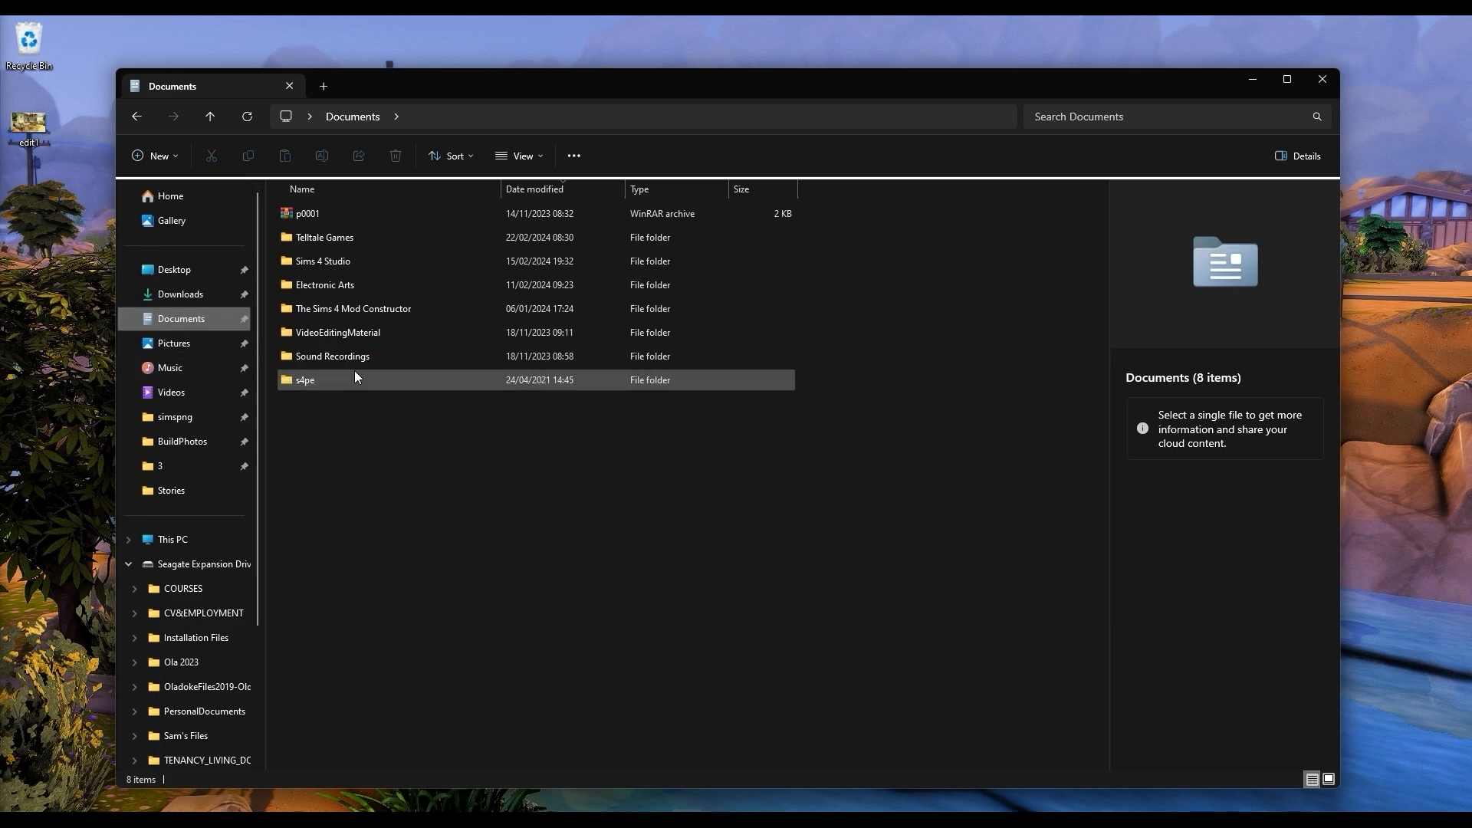
pyautogui.doubleClick(322, 380)
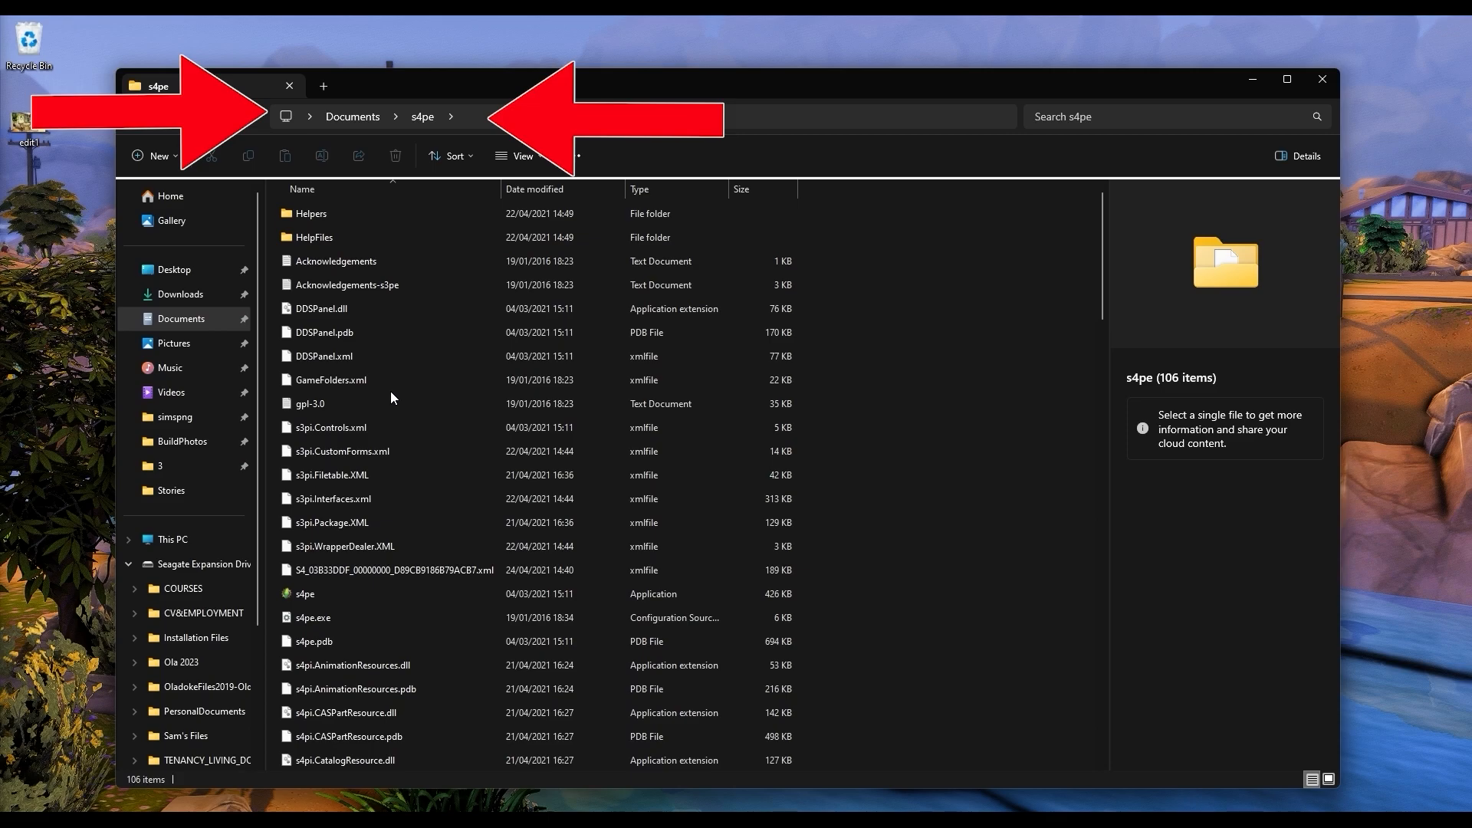
pyautogui.doubleClick(453, 595)
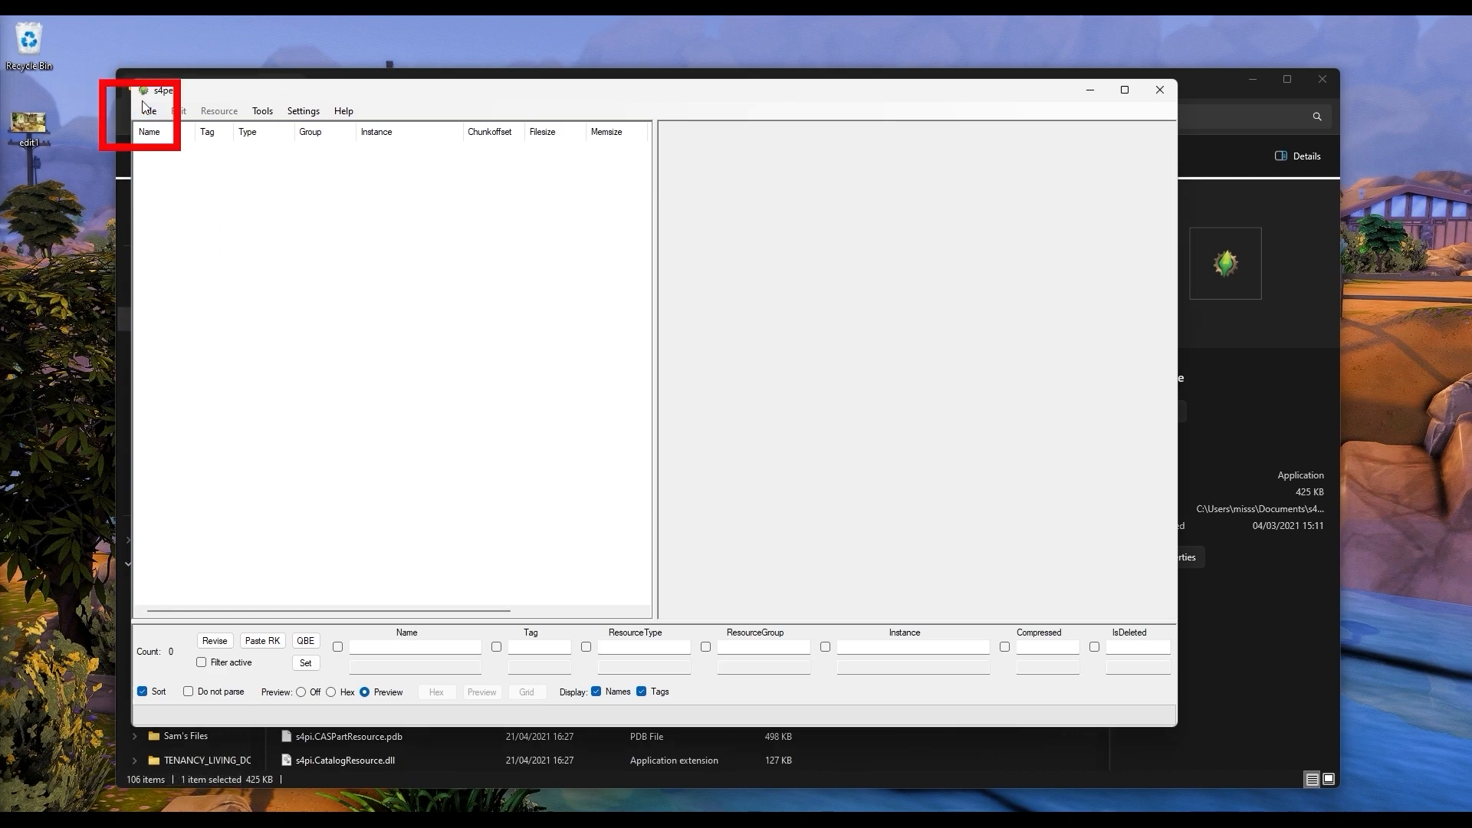
# Step: Open the package TEMPLATE_ts4loadingscreen_foredit.package from the CASBackgrounds folder on the Desktop
pyautogui.click(151, 112)
pyautogui.click(191, 146)
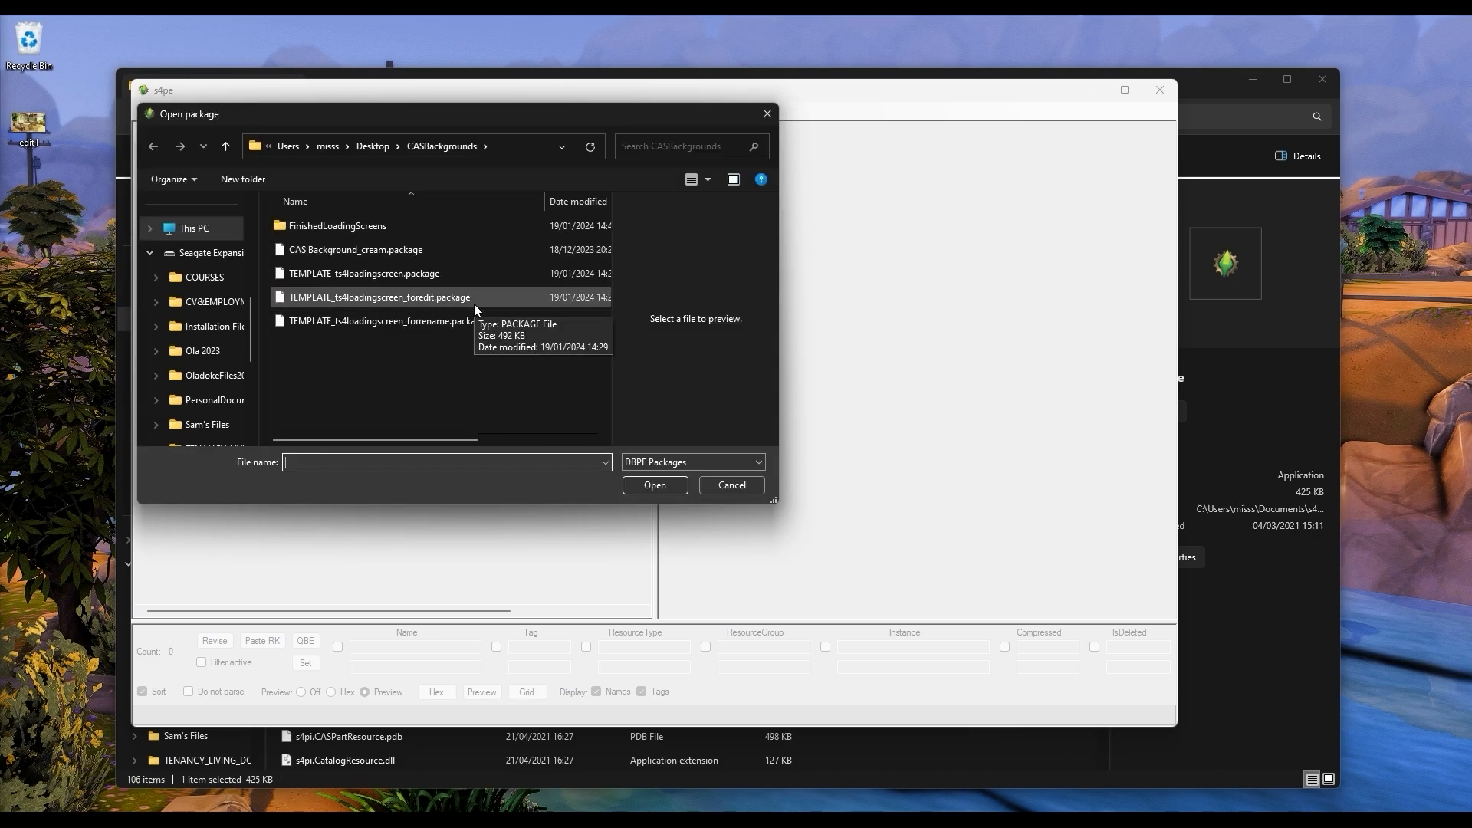
pyautogui.click(406, 298)
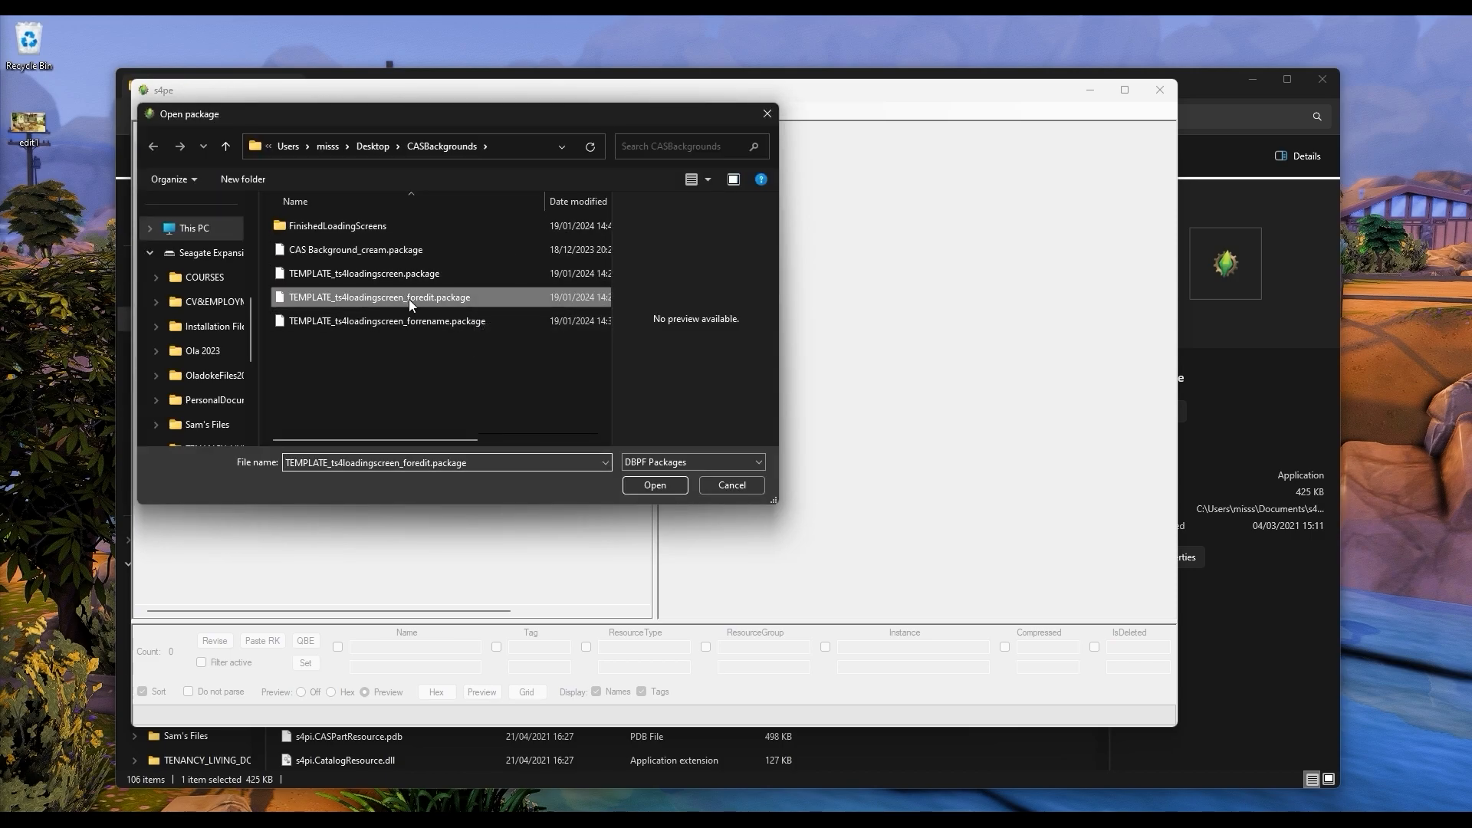
pyautogui.click(656, 486)
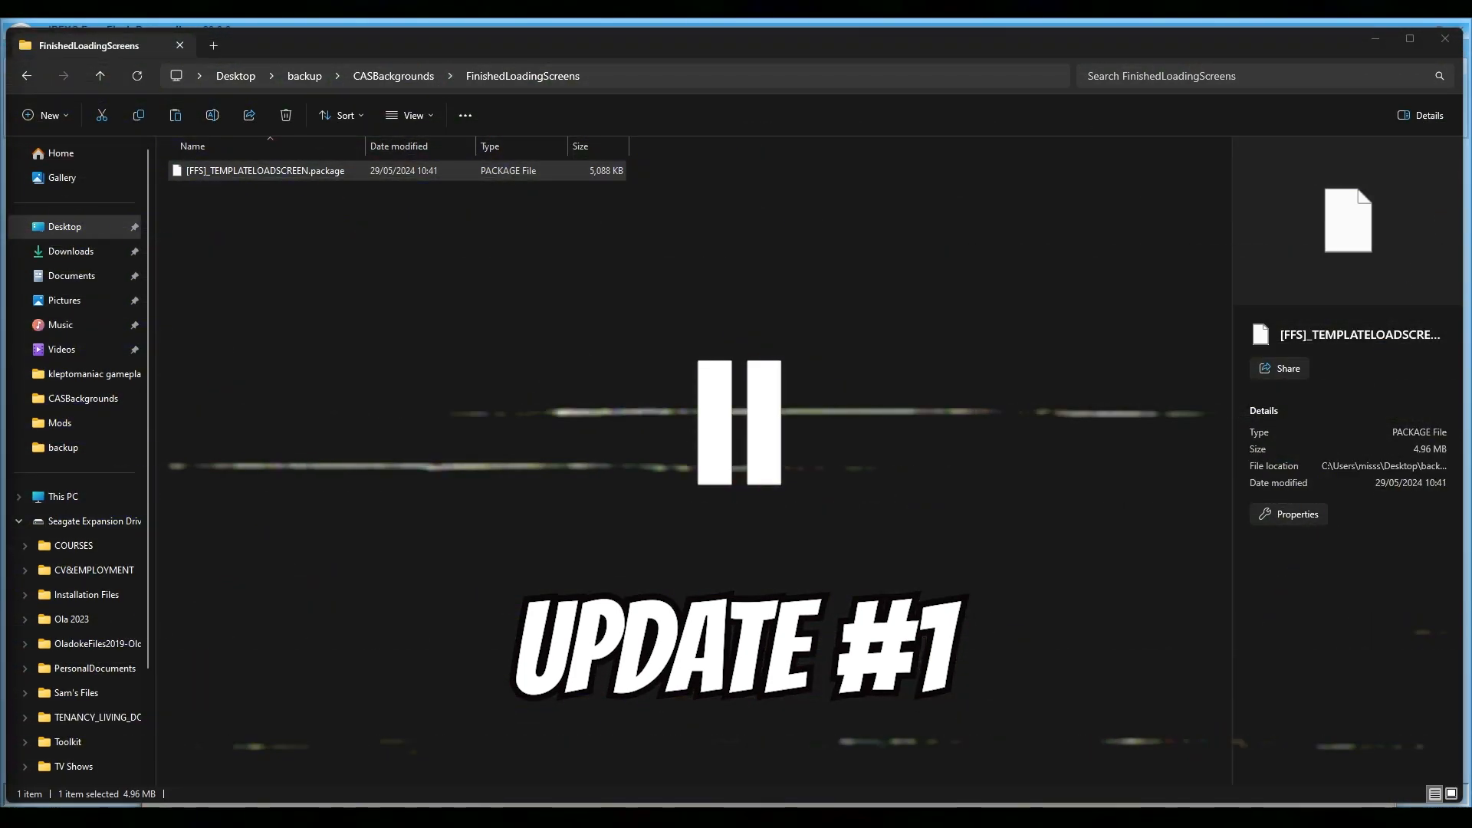
# Step: Export the package's _GFX resource to a file, keeping the suggested file name
pyautogui.moveTo(923, 814)
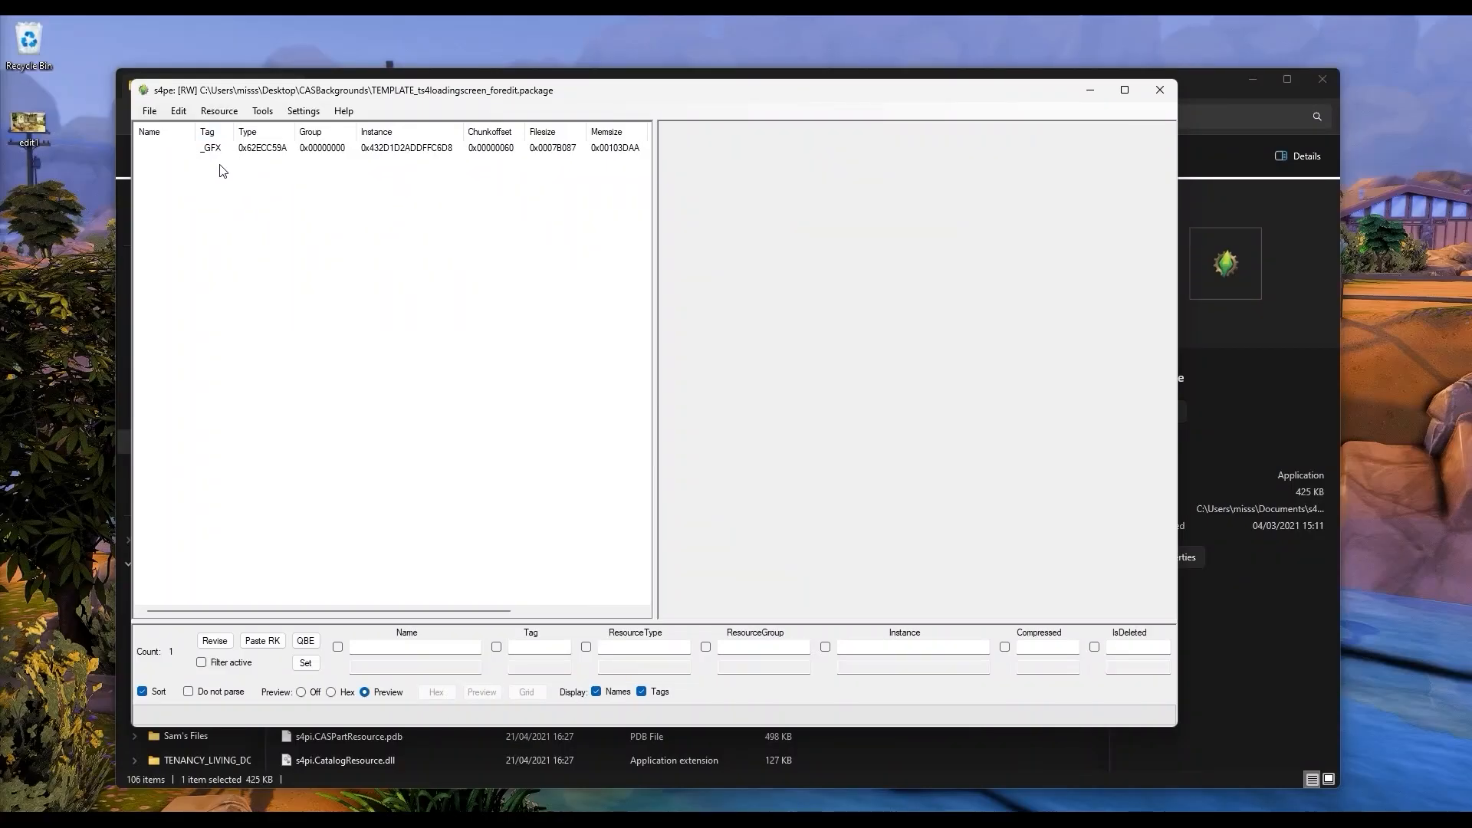
pyautogui.rightClick(214, 148)
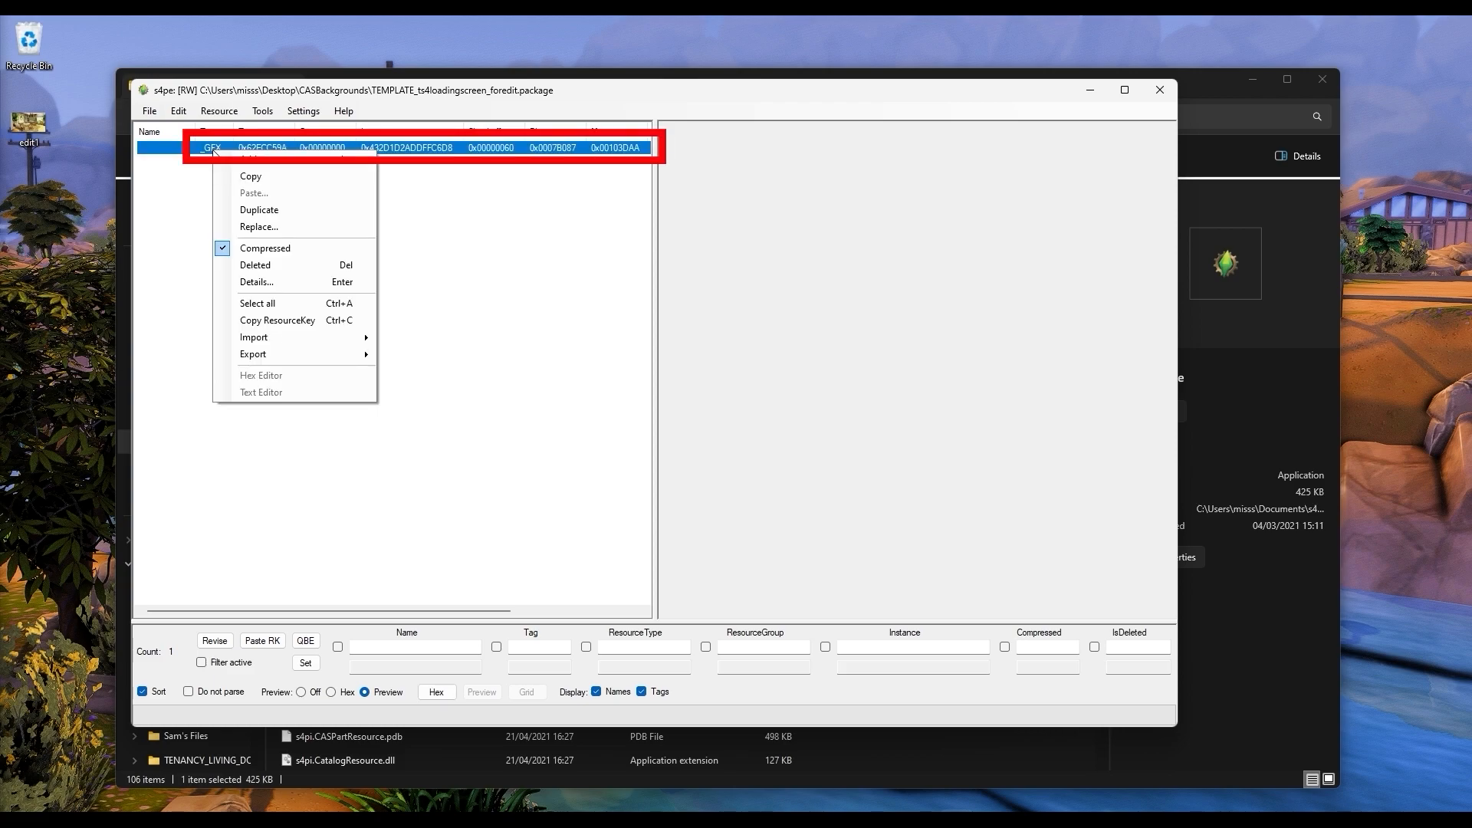
pyautogui.moveTo(280, 362)
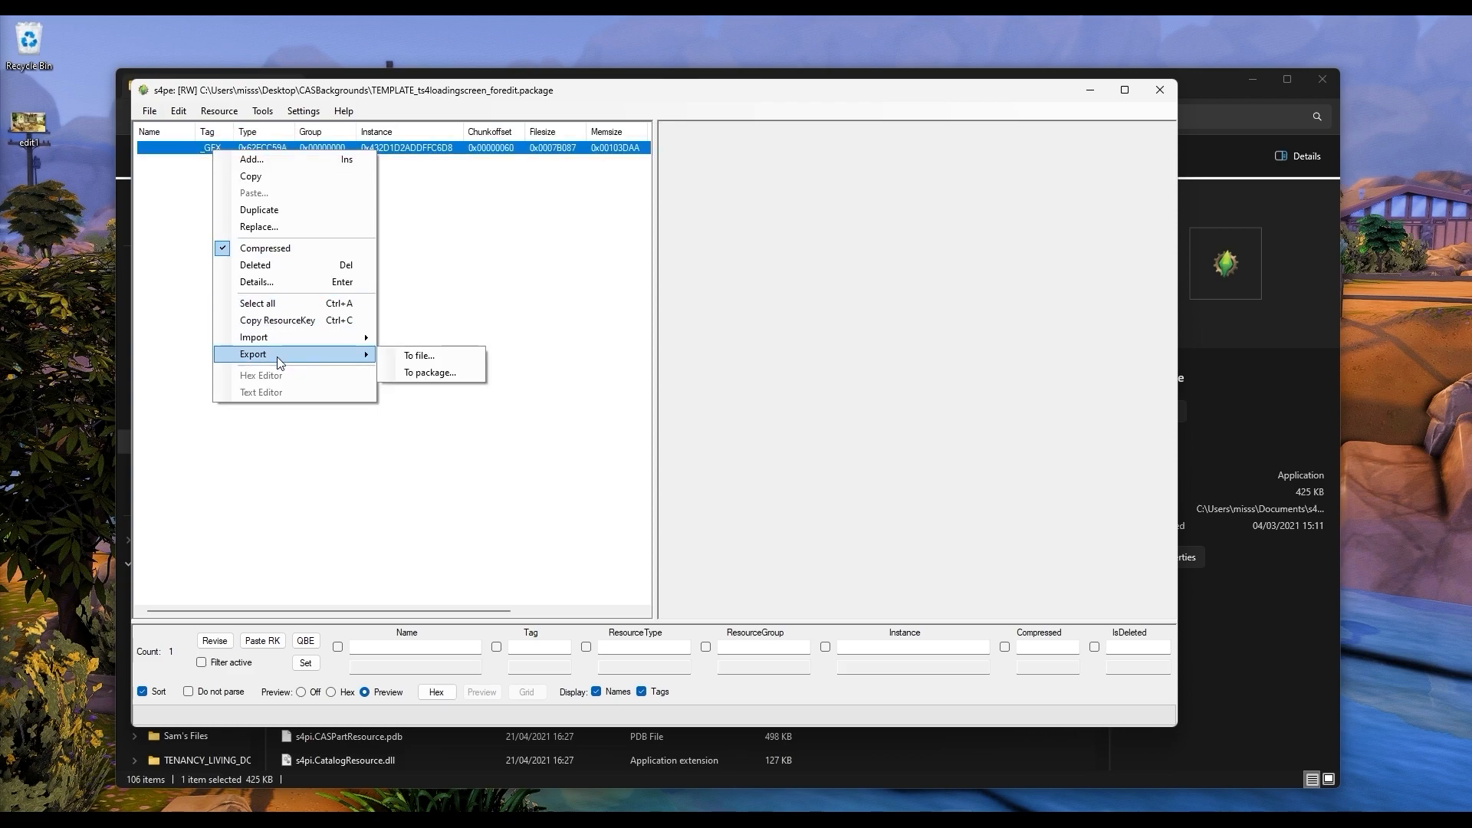
pyautogui.click(427, 358)
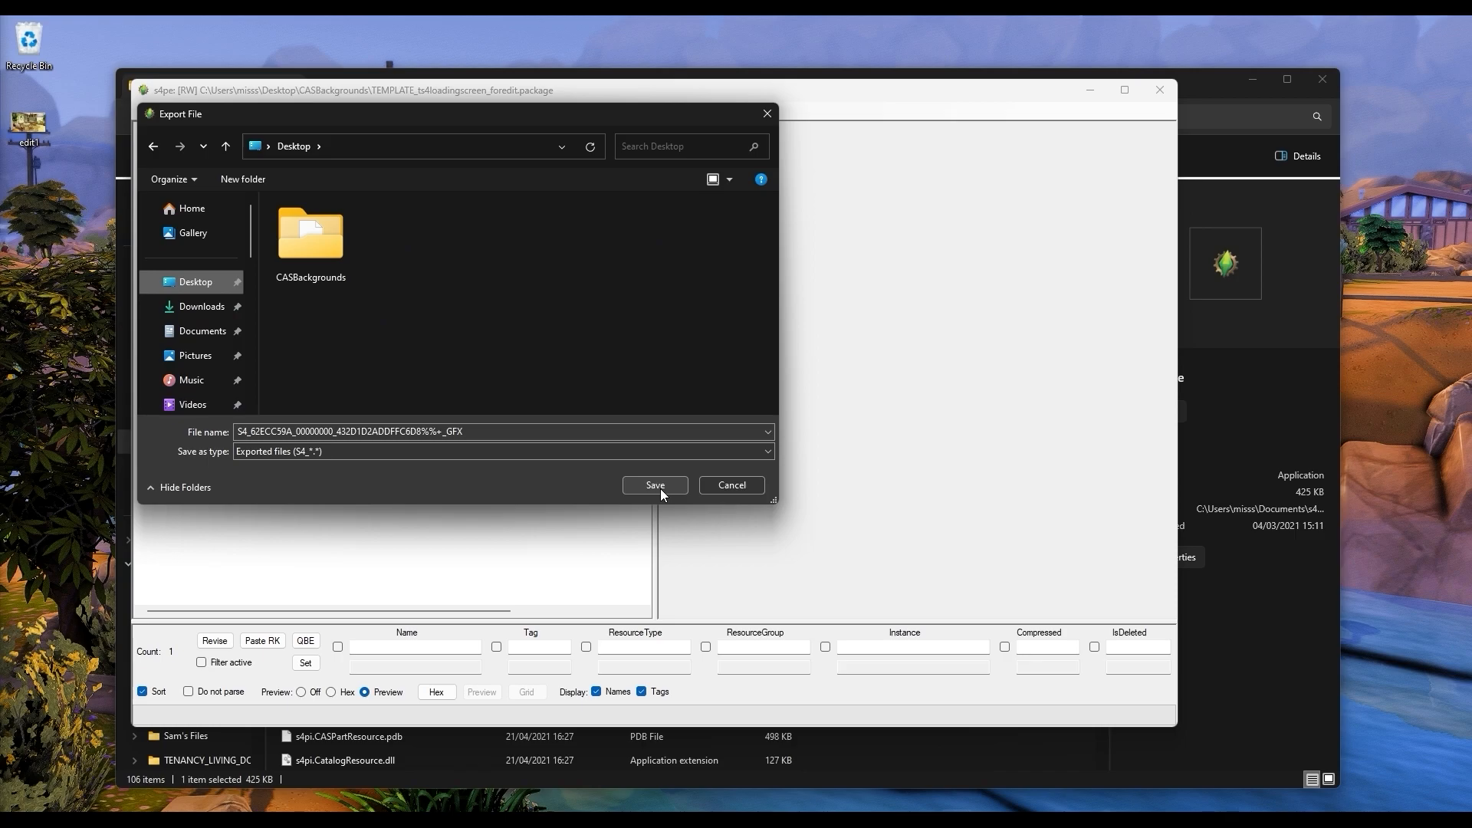
pyautogui.click(660, 489)
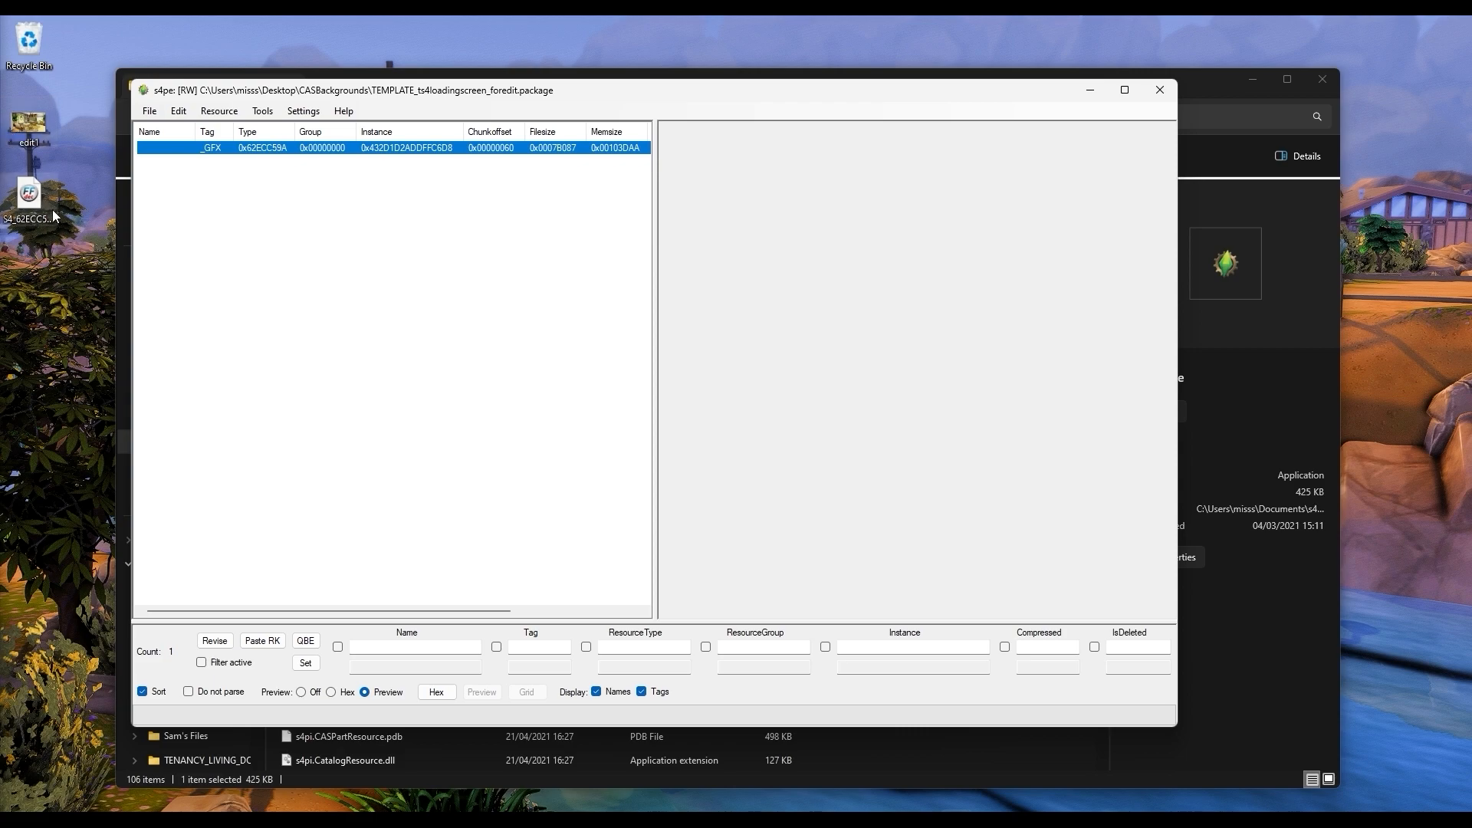
# Step: Switch to JPEXS Free Flash Decompiler and dismiss the new version notice
pyautogui.press('super+s')
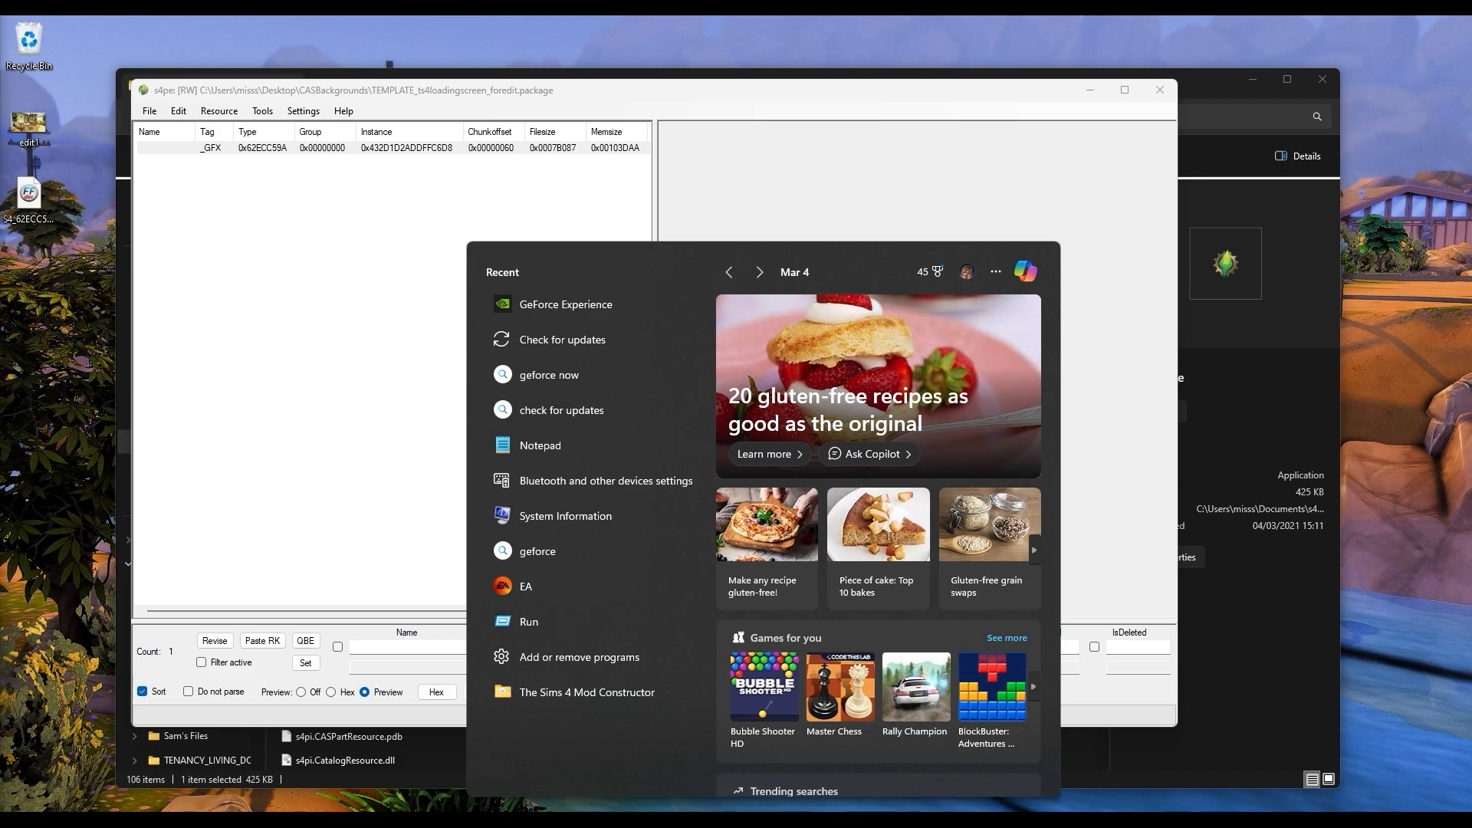
pyautogui.write('jpe')
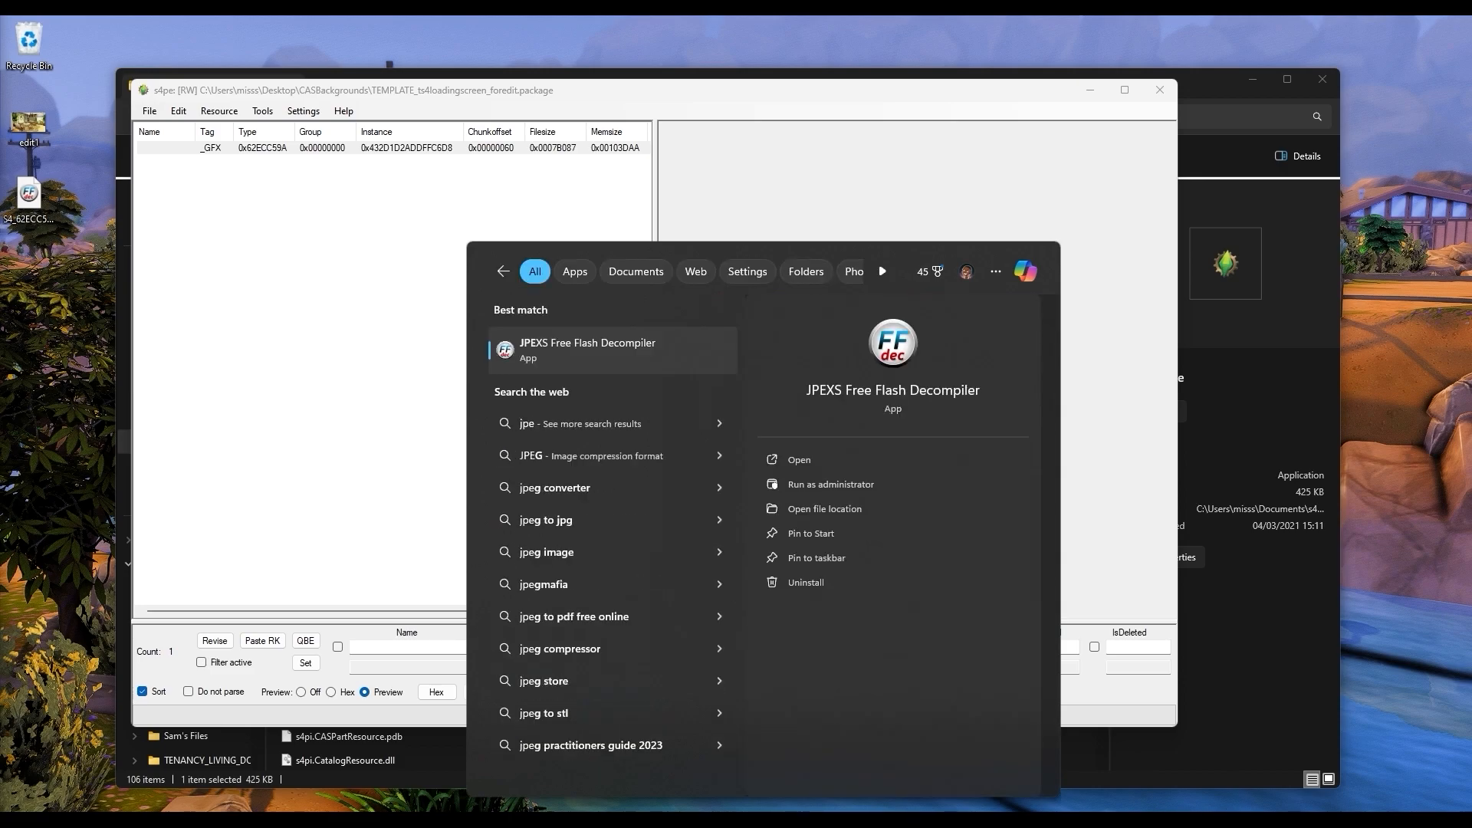
pyautogui.click(613, 345)
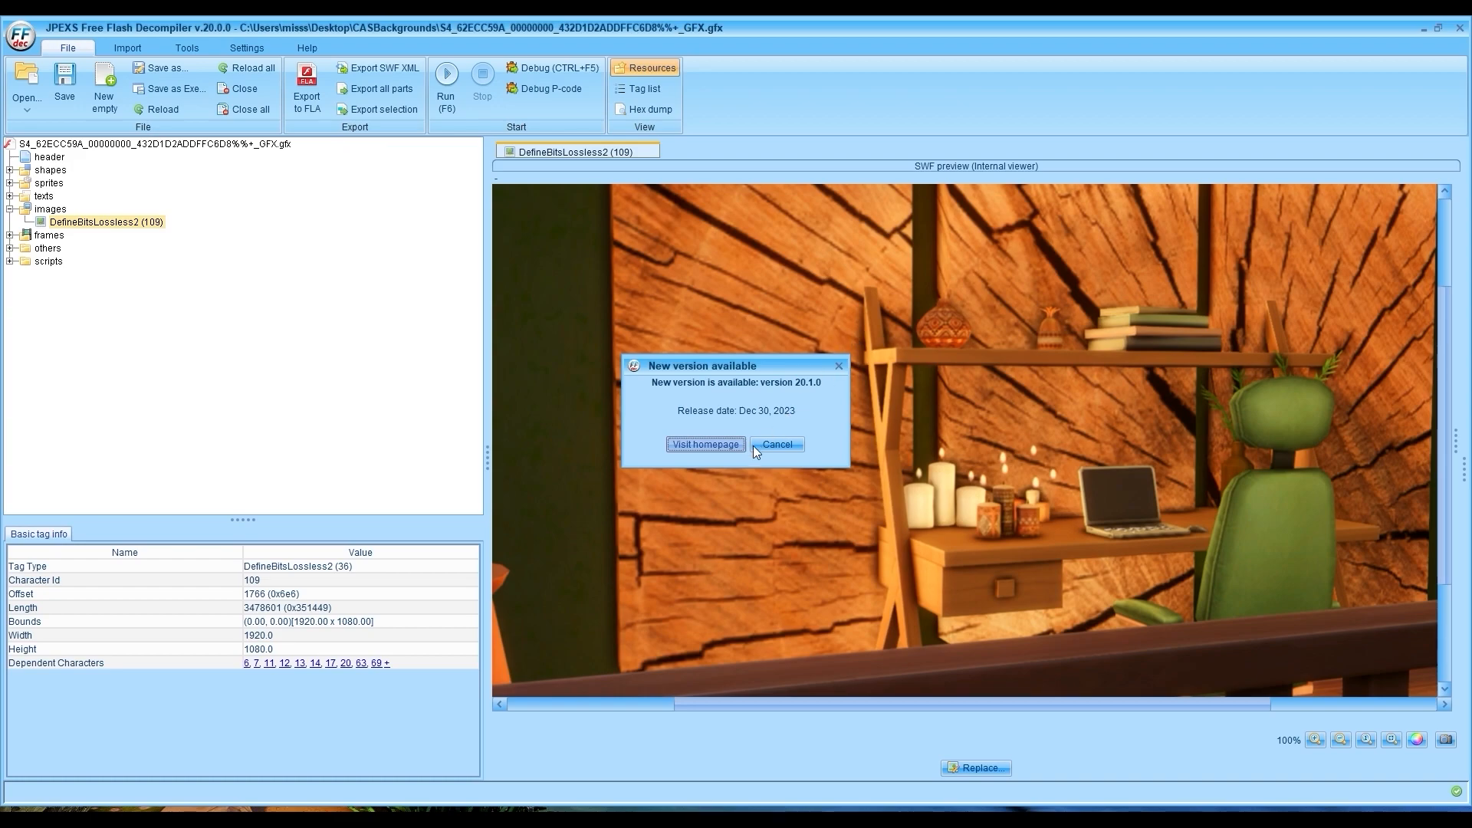
pyautogui.click(838, 366)
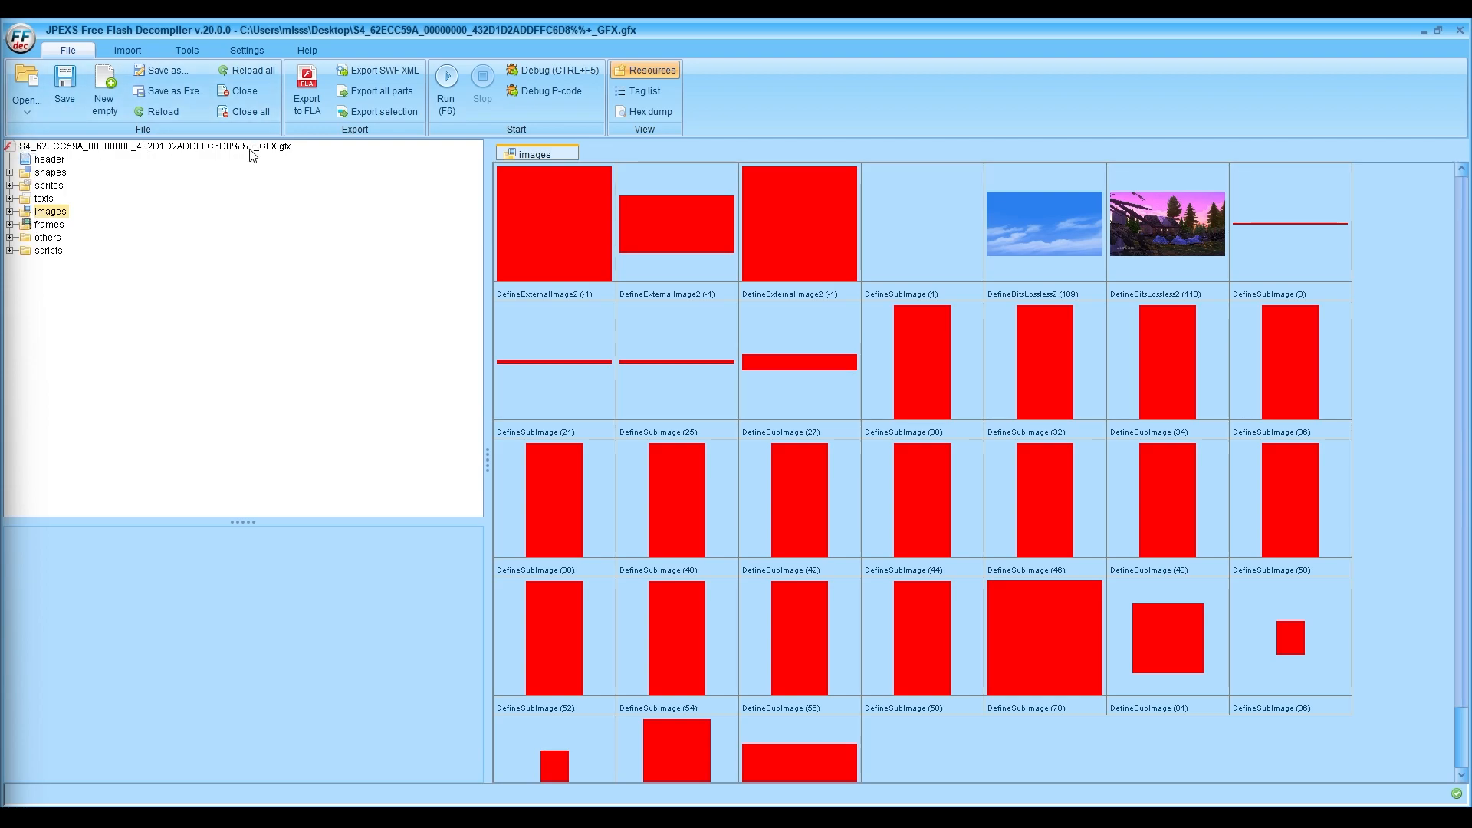
# Step: Replace the DefineBitsLossless2 (110) image with "this is the template.png" from Downloads and save the GFX file
pyautogui.click(9, 212)
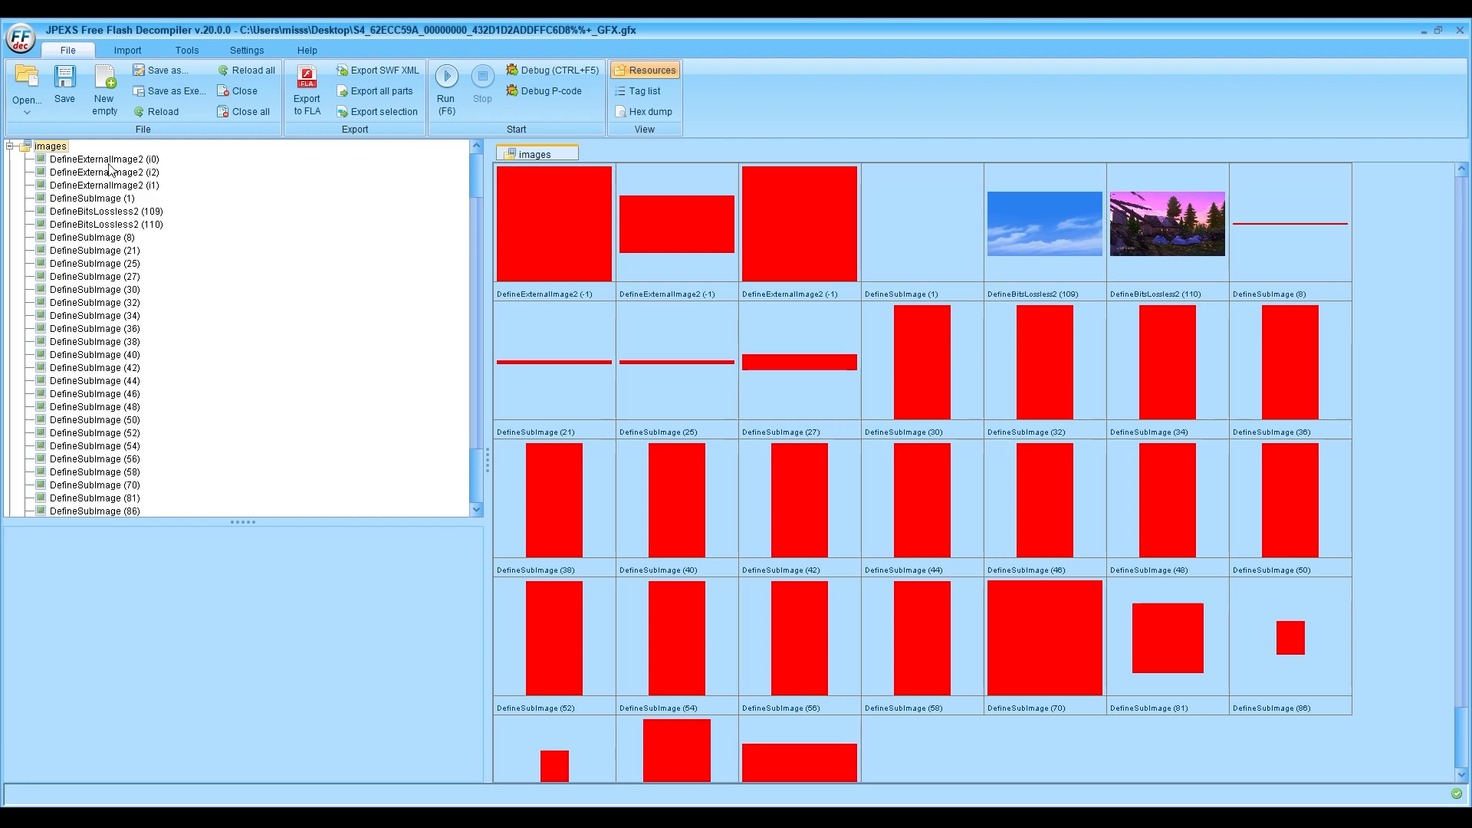
pyautogui.scroll(-2, 108, 307)
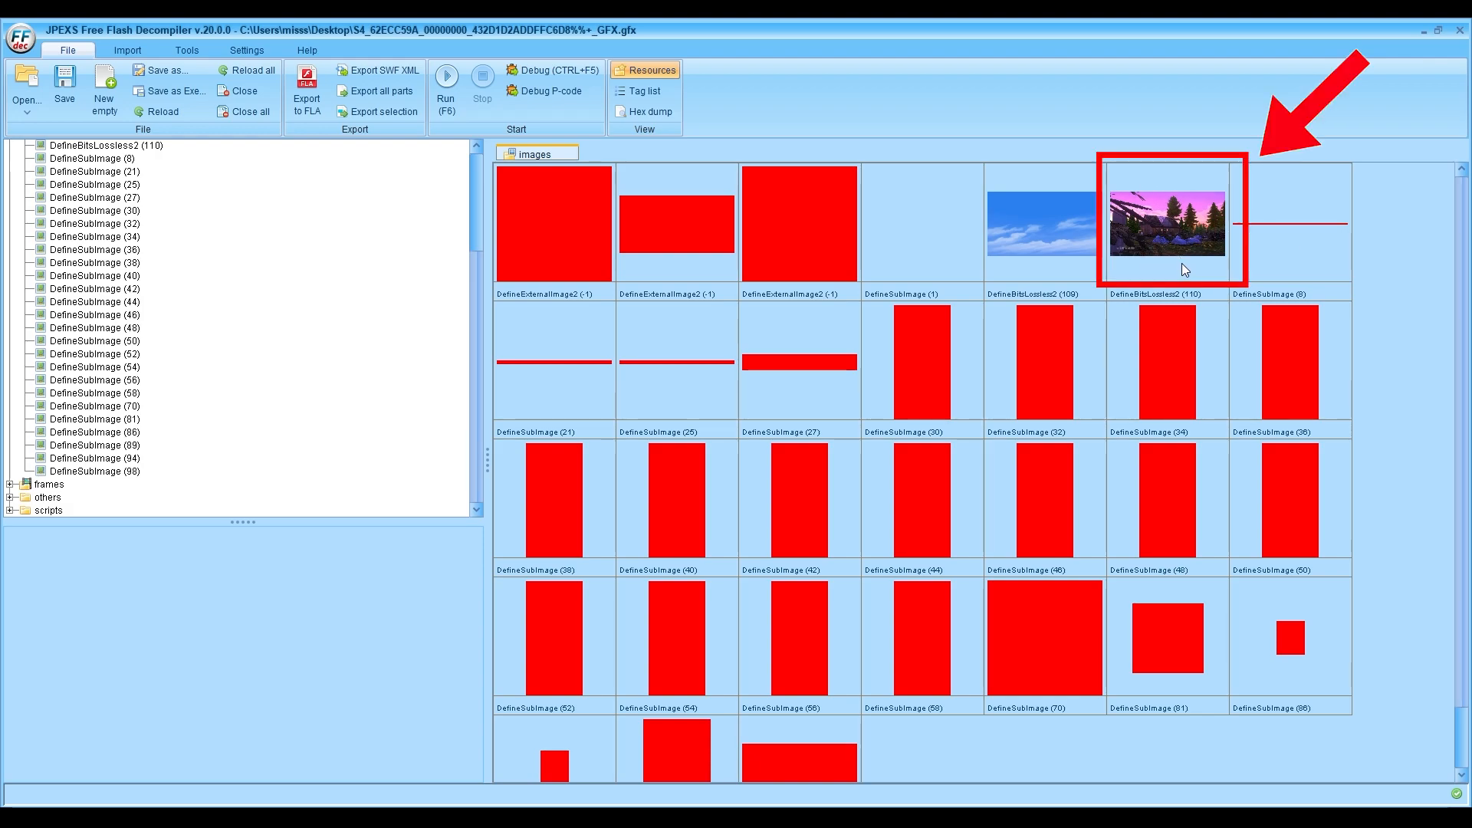
pyautogui.scroll(4, 260, 358)
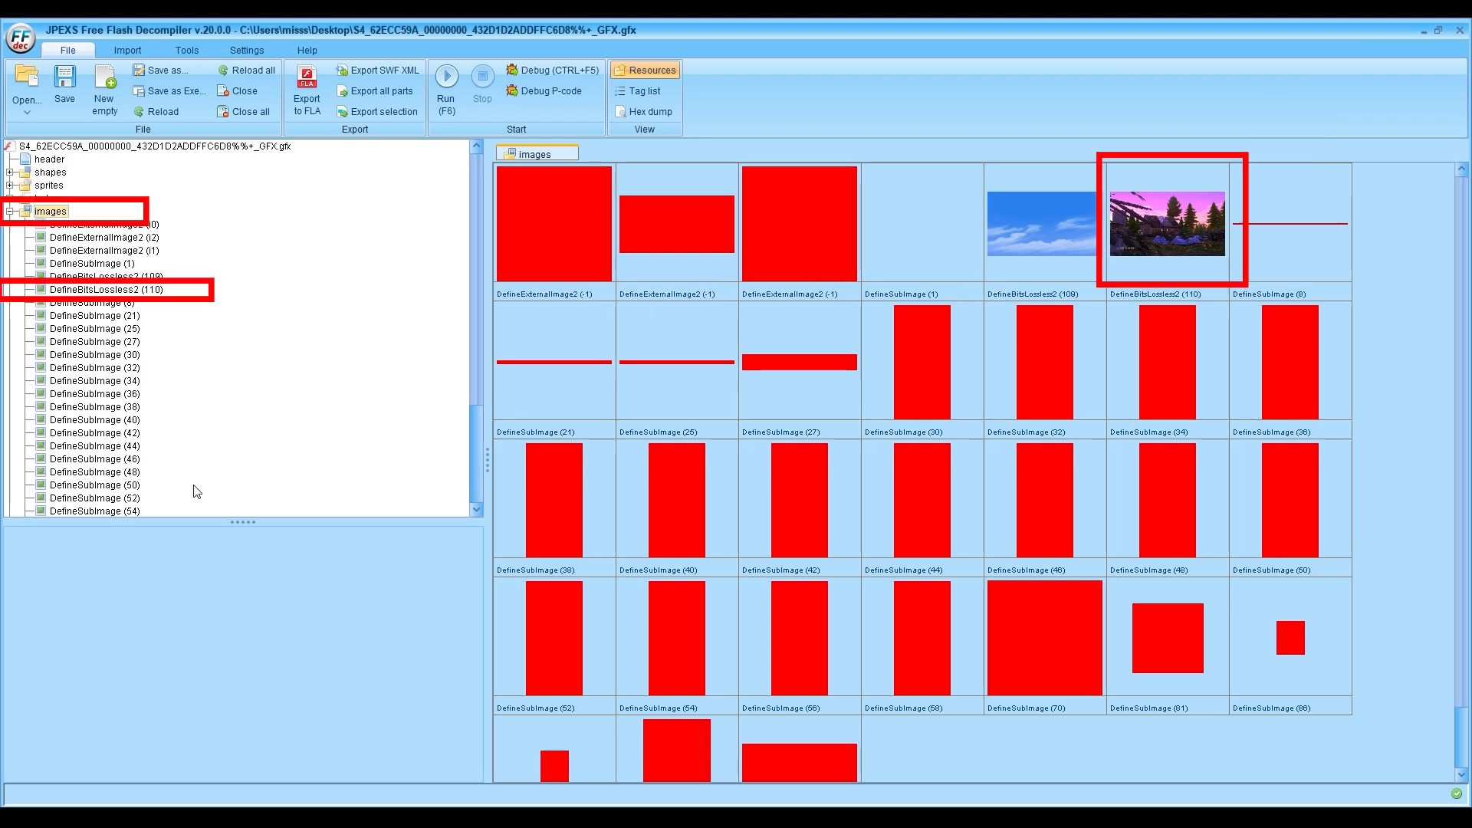
pyautogui.rightClick(1159, 234)
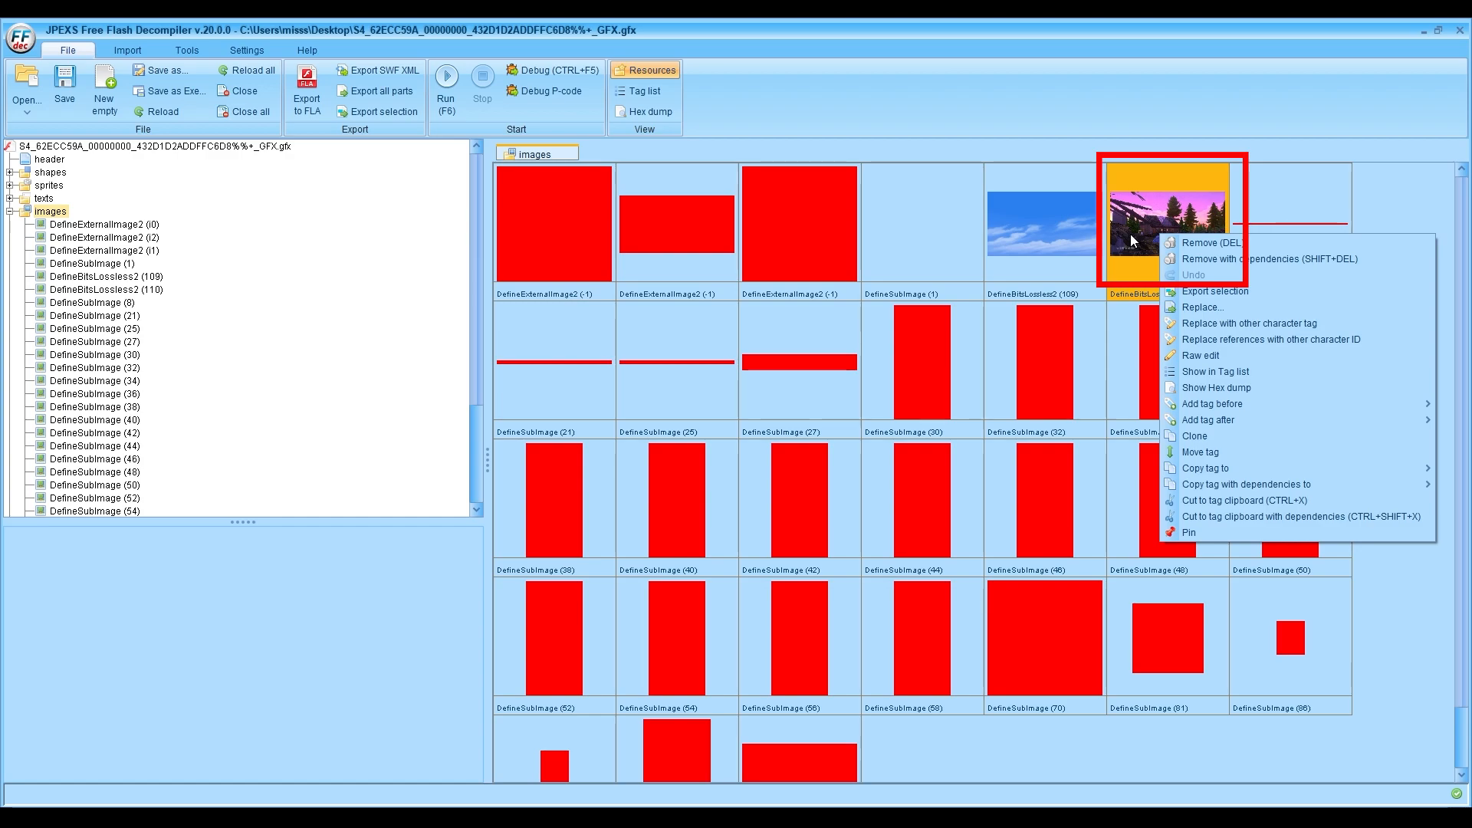
pyautogui.click(1186, 308)
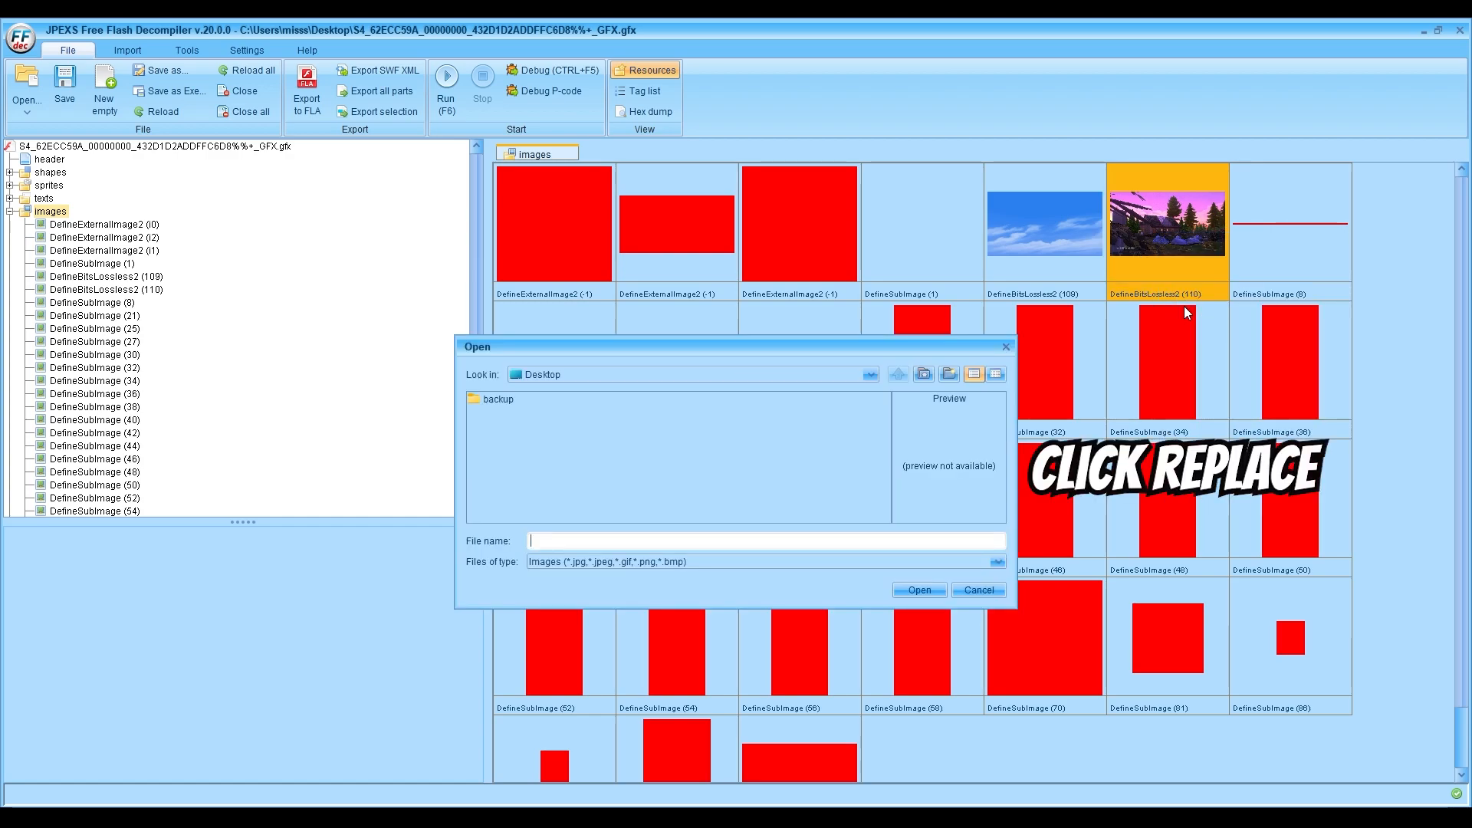
pyautogui.click(554, 375)
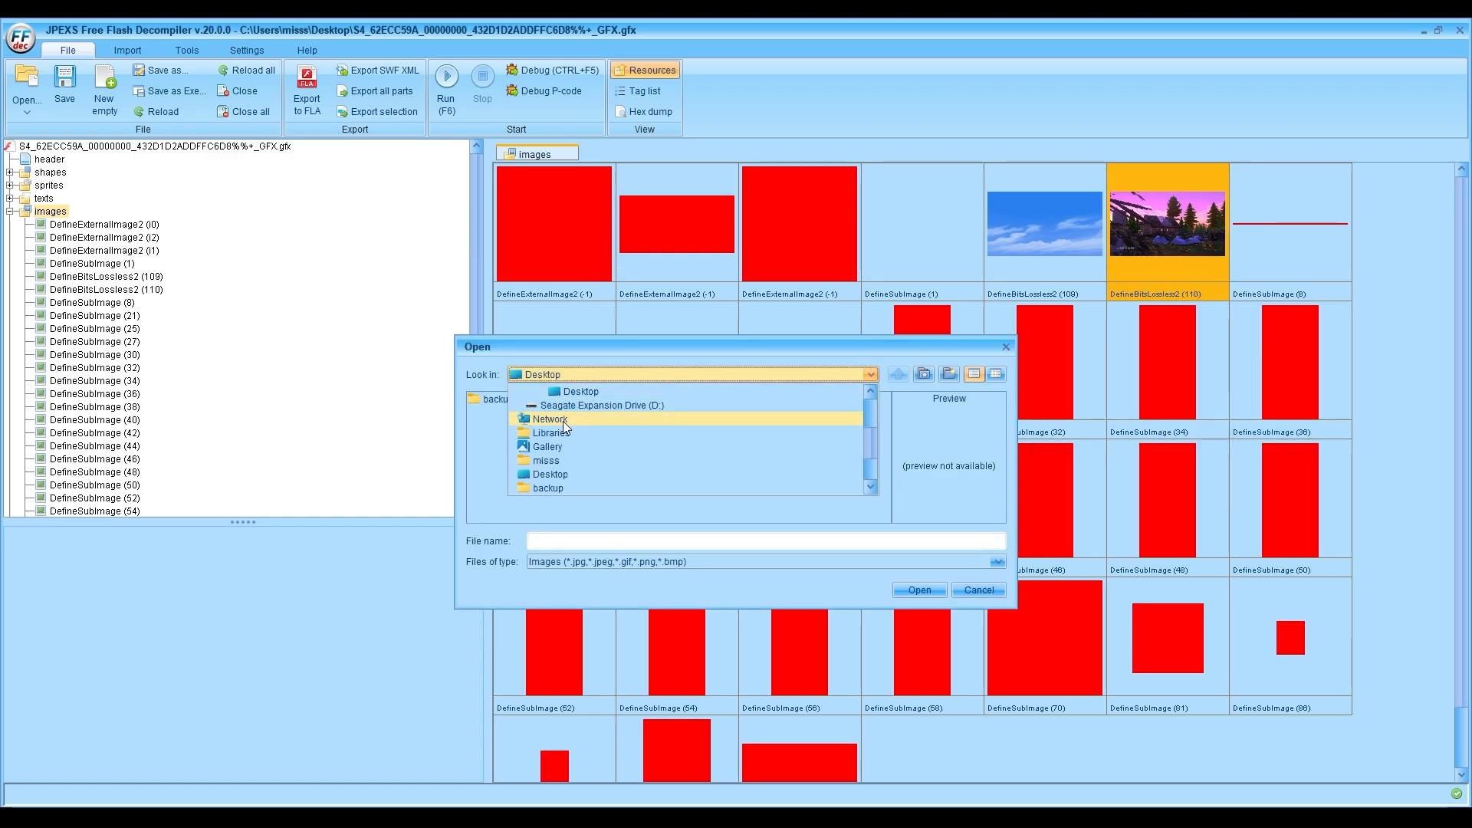
pyautogui.scroll(-1, 559, 452)
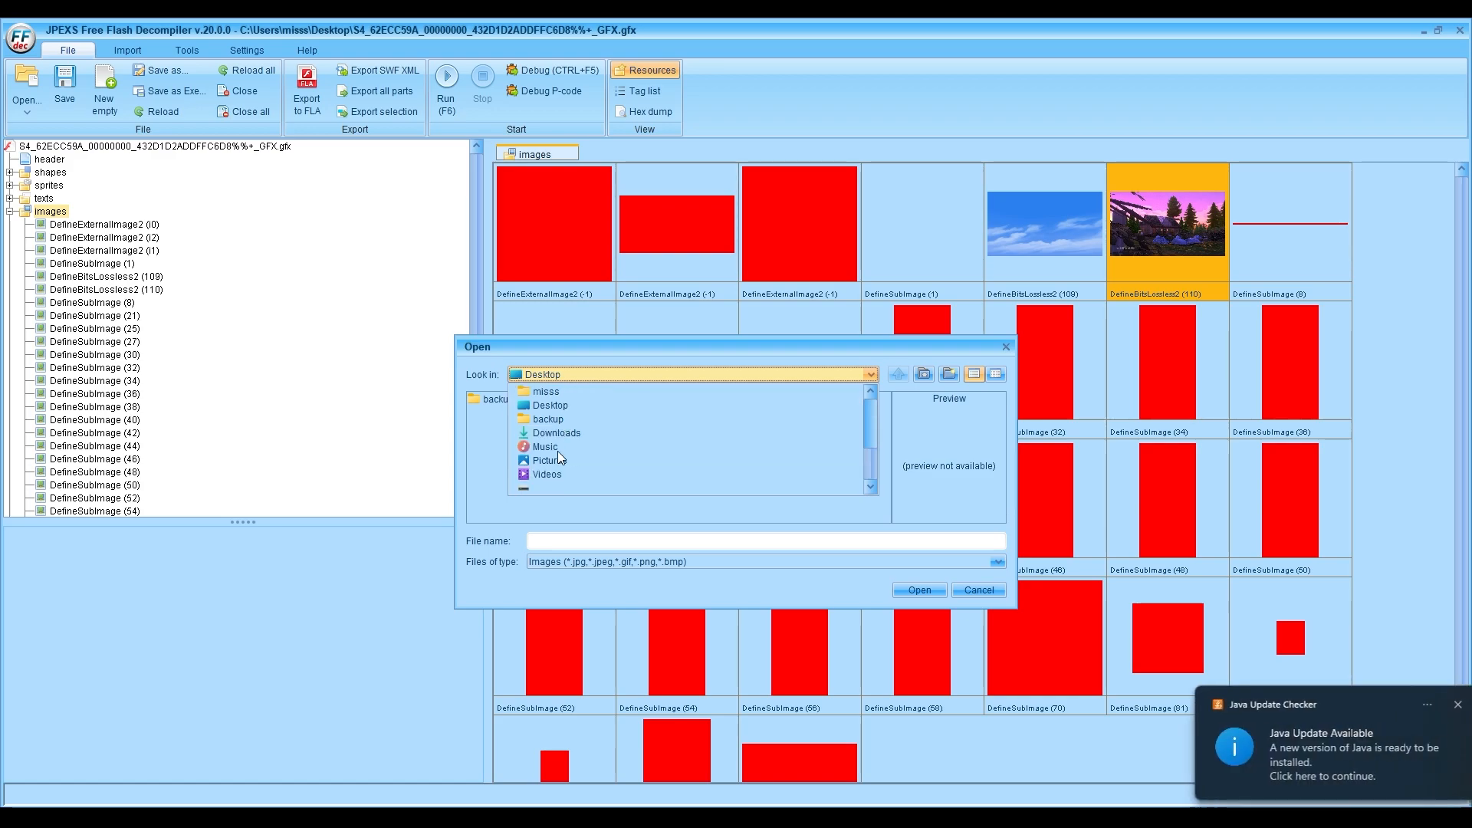
pyautogui.click(558, 457)
pyautogui.click(550, 427)
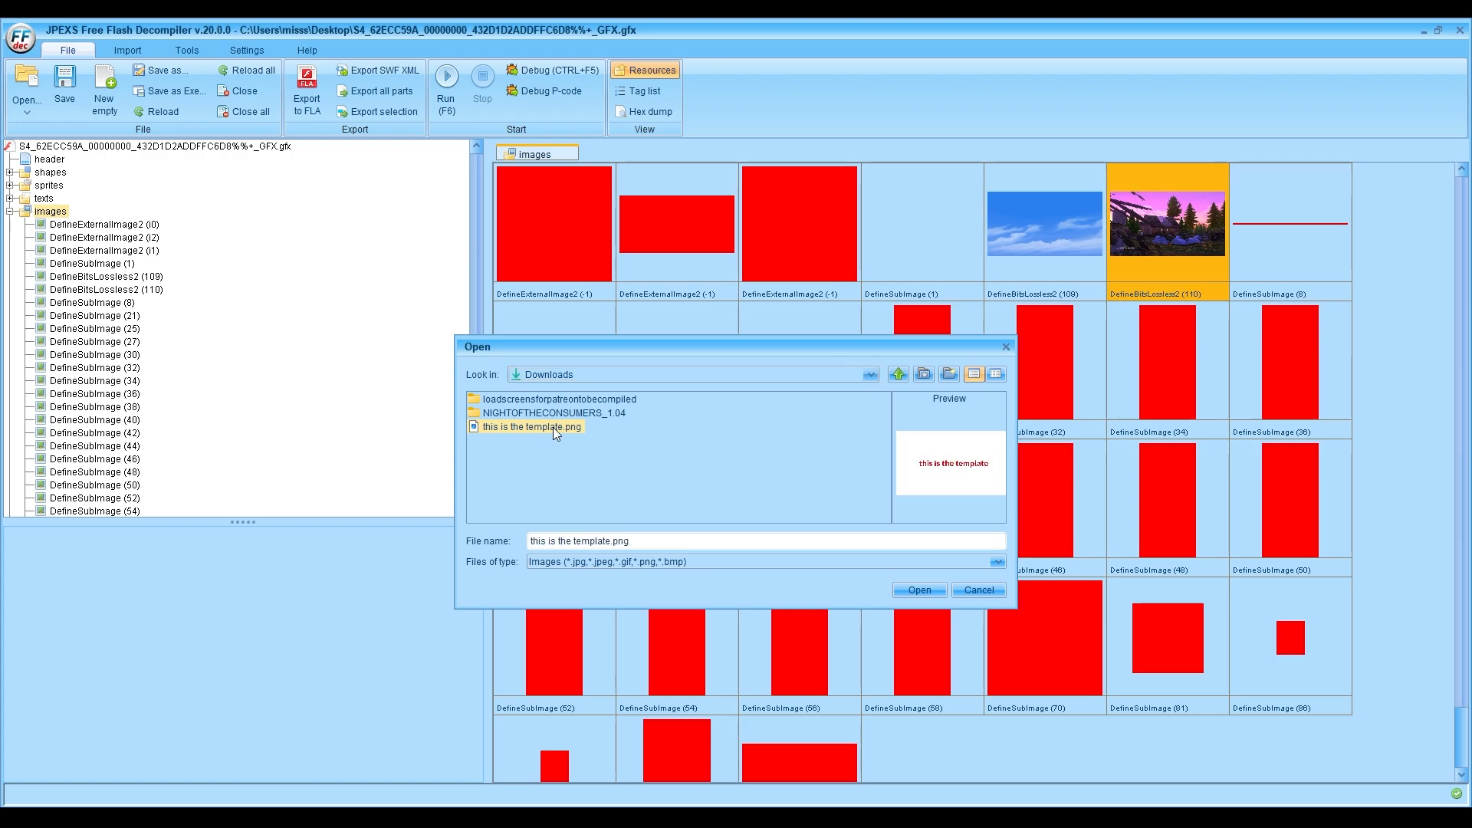
pyautogui.click(924, 592)
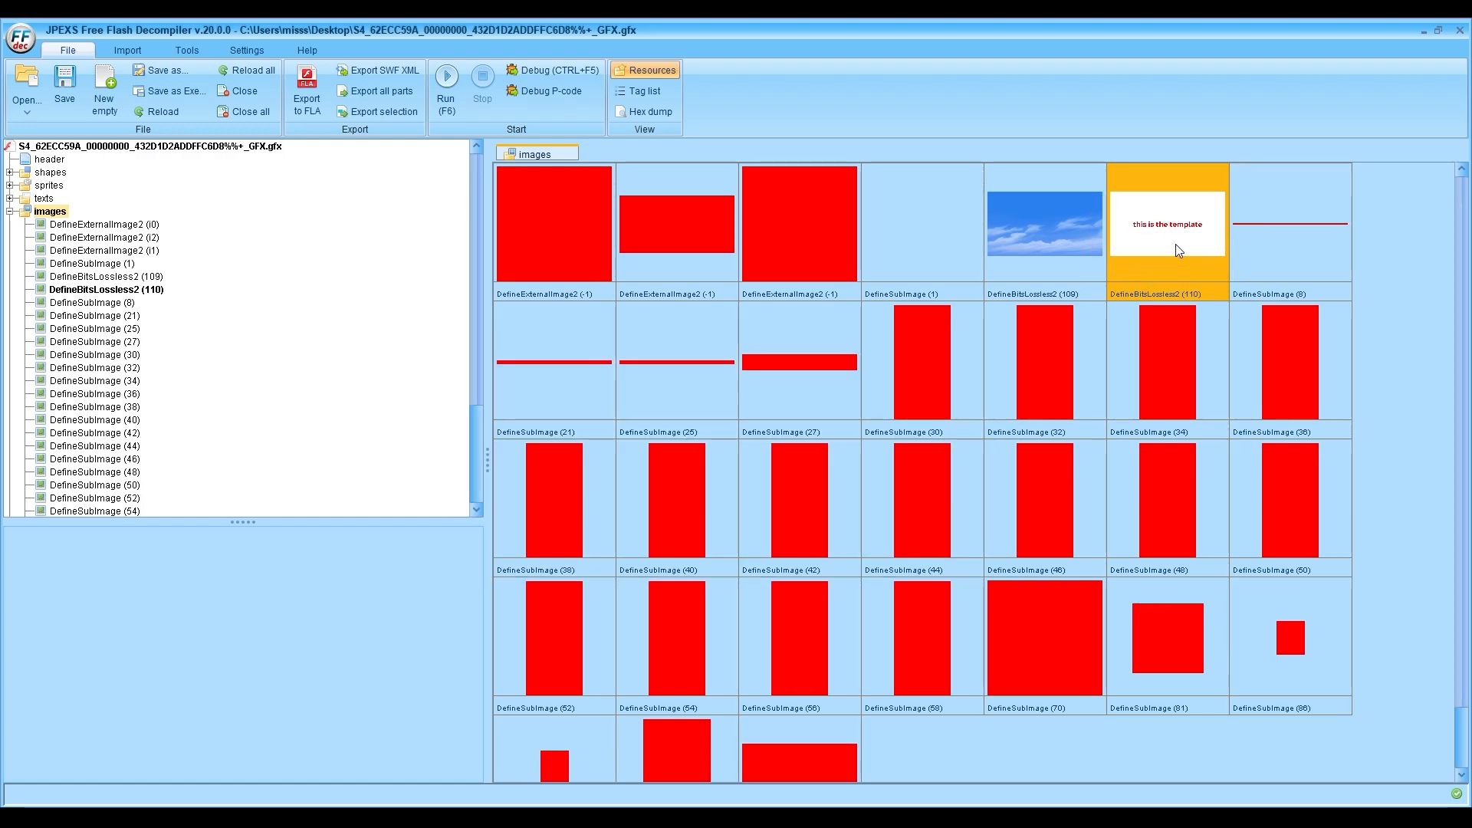
pyautogui.click(64, 79)
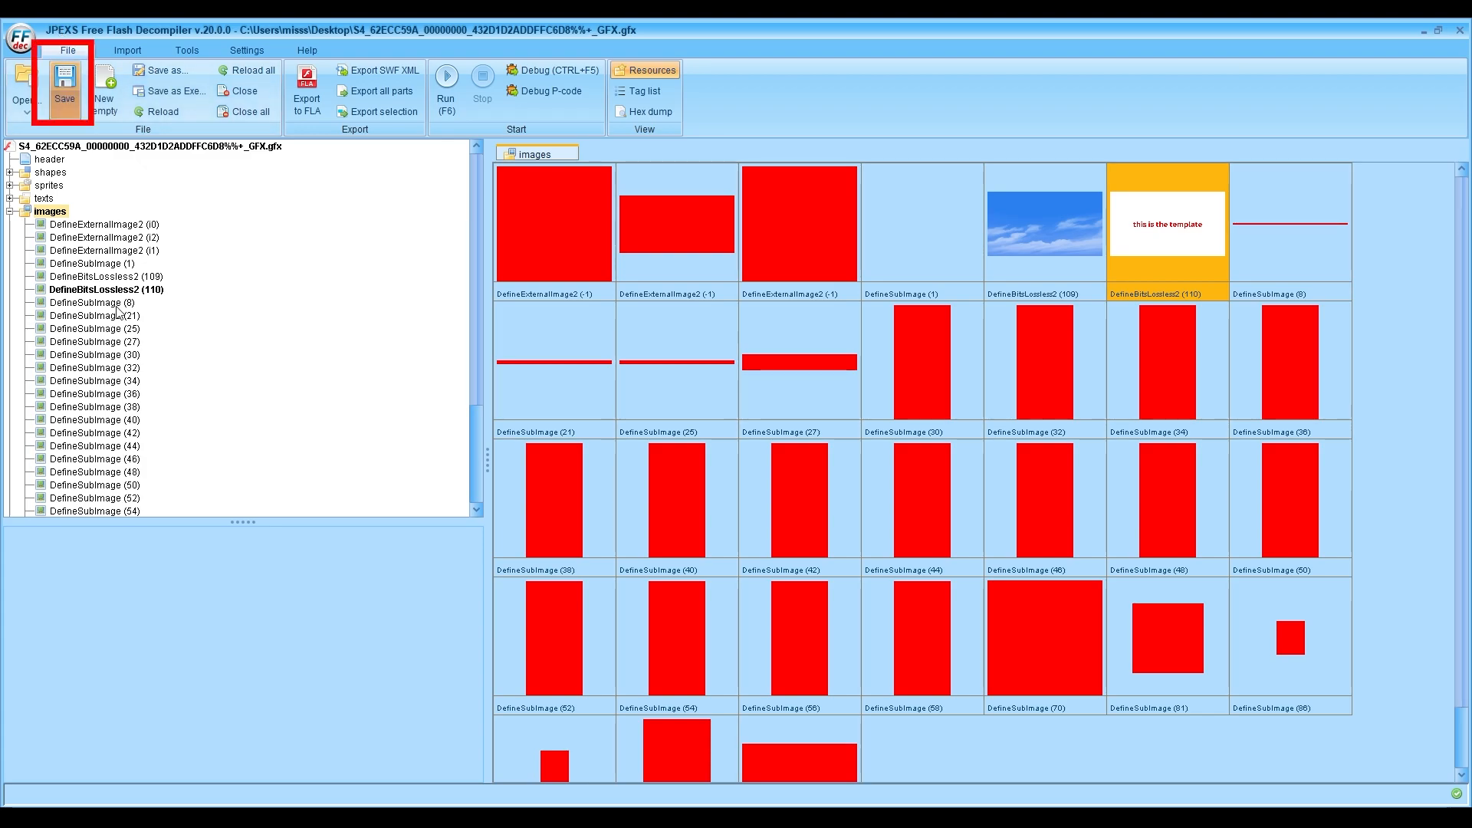
pyautogui.click(62, 84)
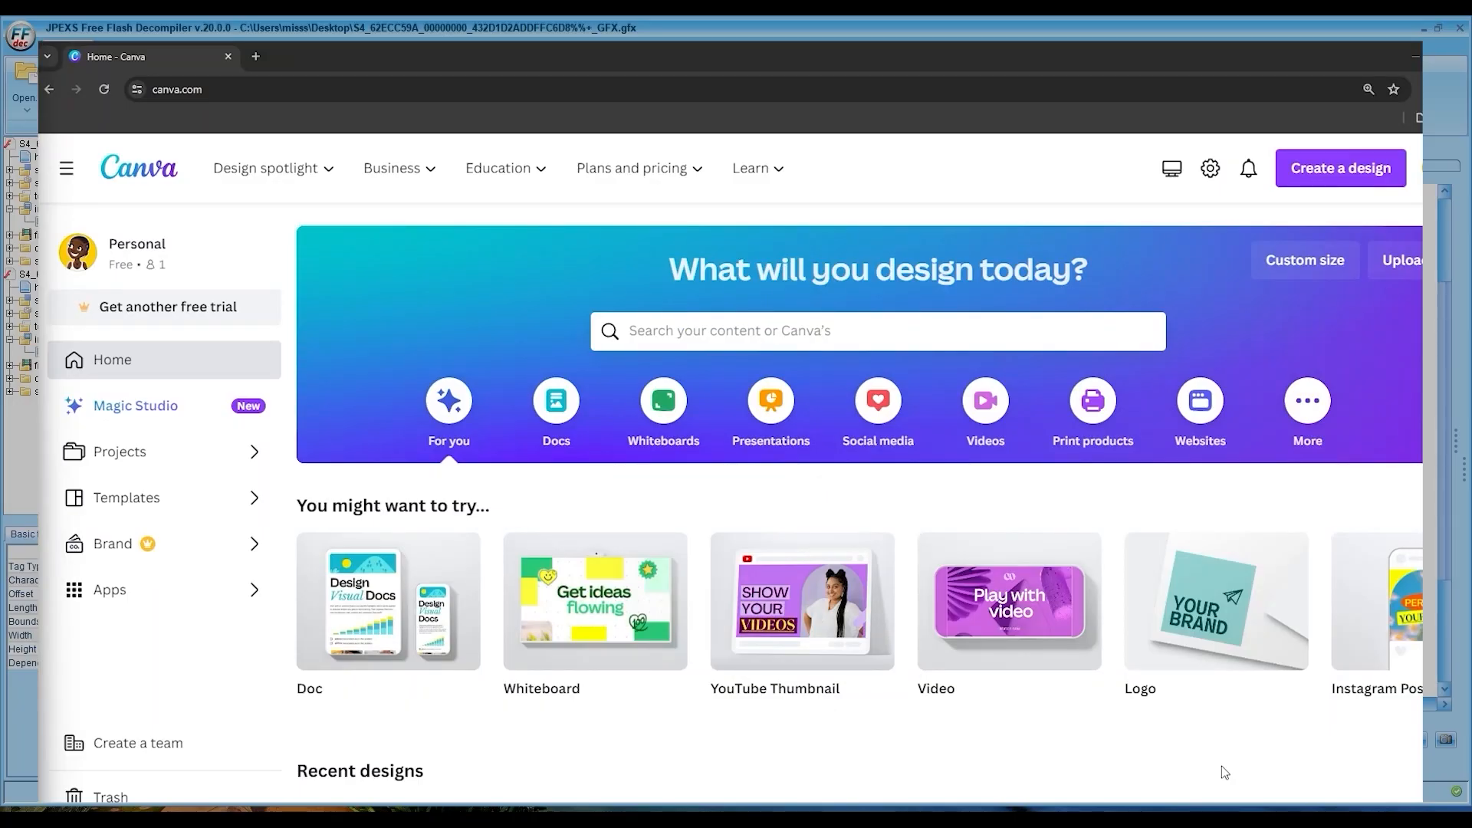
# Step: In Canva, create a new custom-size design 1920 px wide and 1080 px high
pyautogui.click(1341, 168)
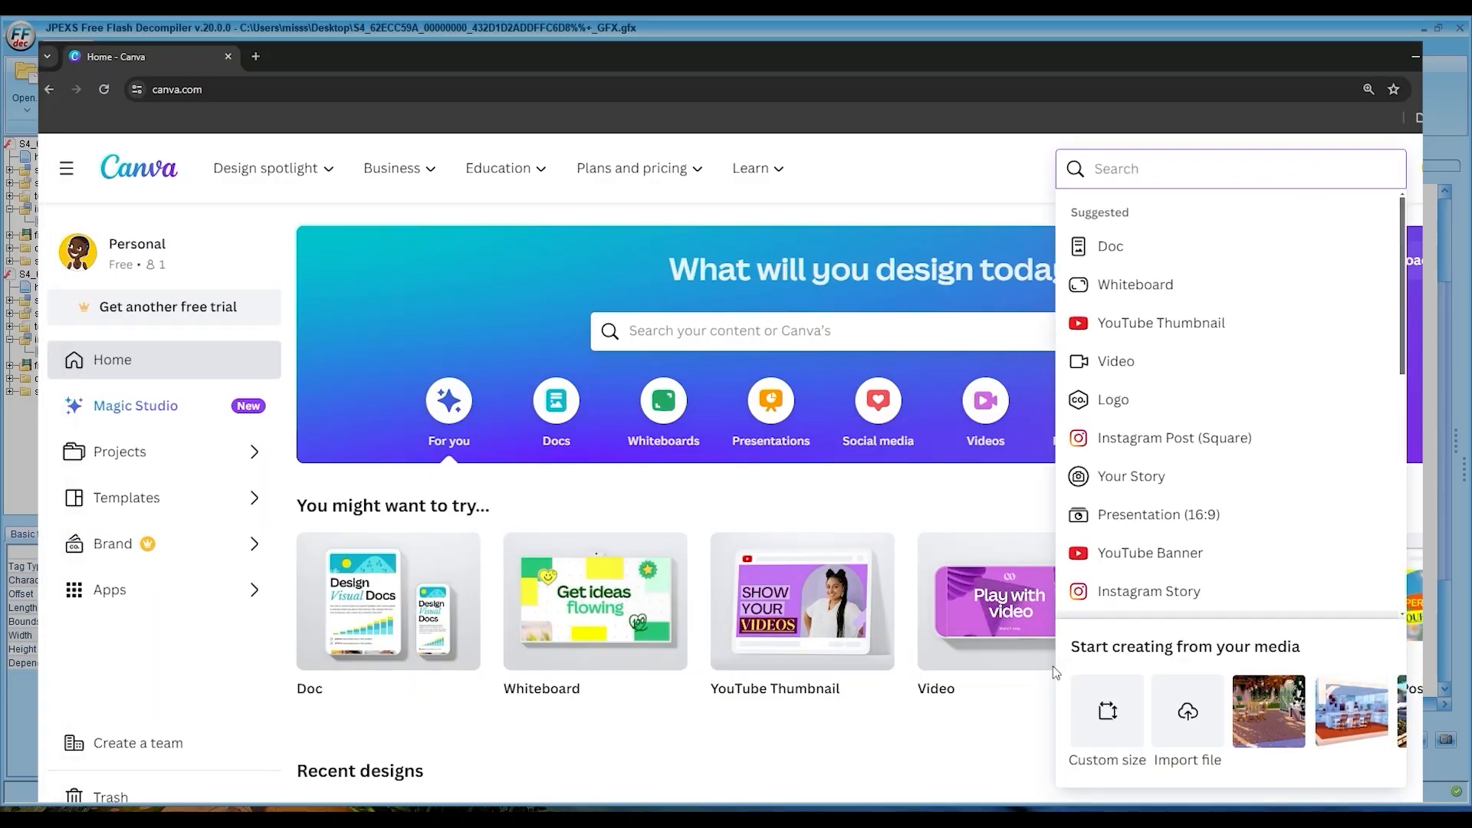
pyautogui.click(1101, 756)
pyautogui.write('1920')
pyautogui.press('Tab')
pyautogui.write('1080')
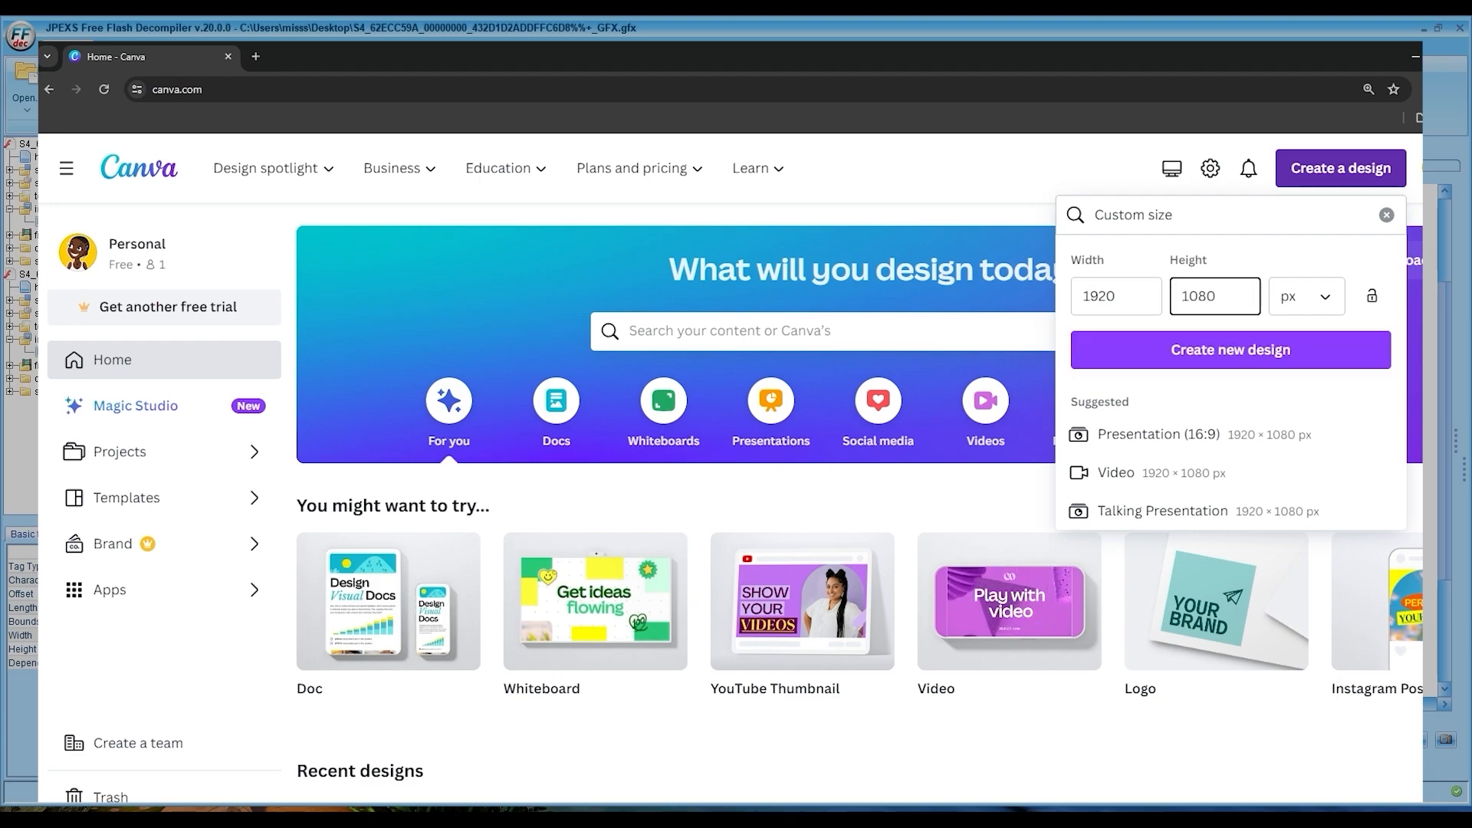
pyautogui.press('Return')
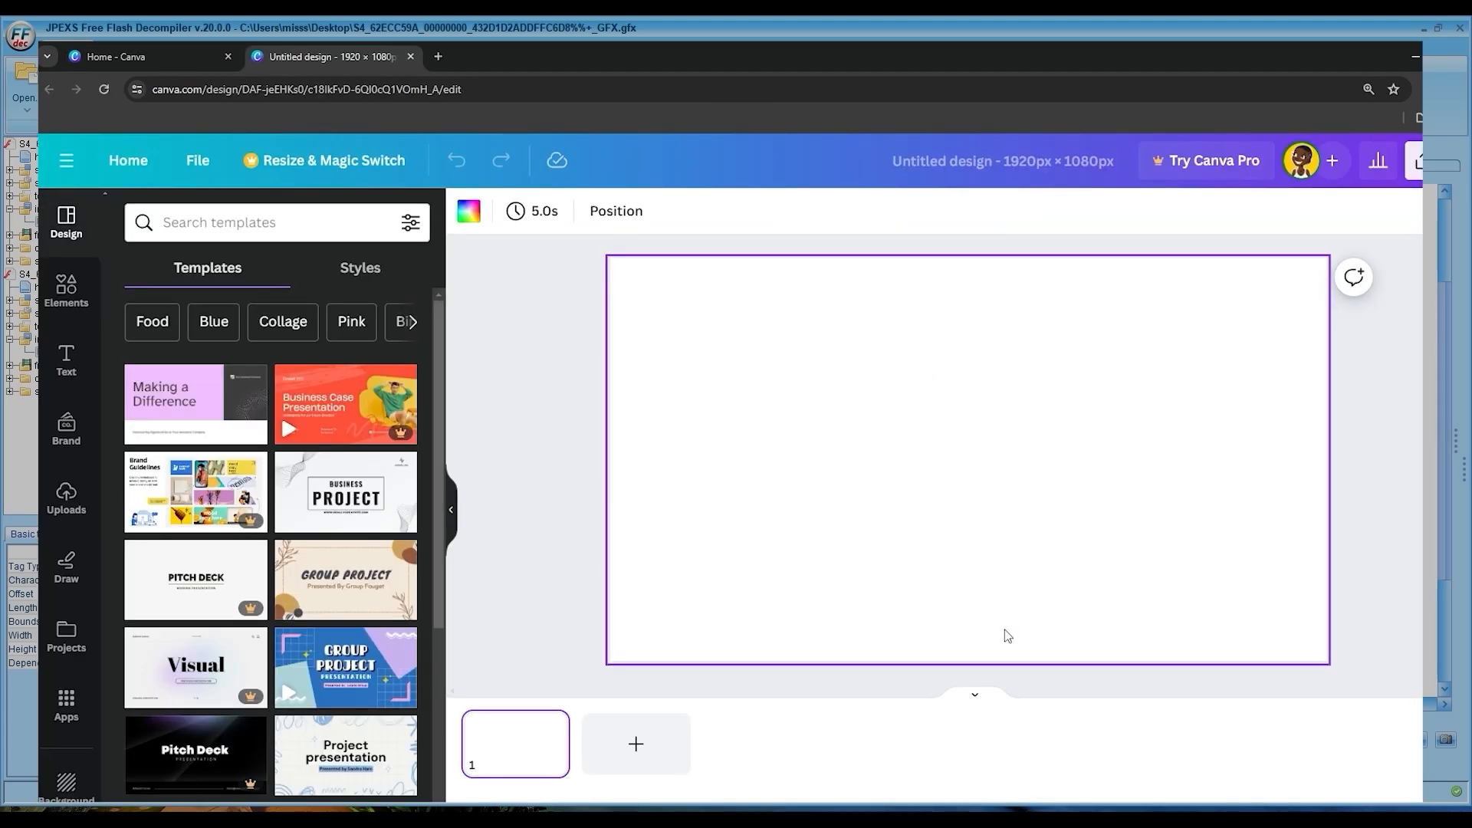
# Step: Add the uploaded living room photo with the rattan furniture to the design and enlarge it to fill the whole canvas
pyautogui.click(66, 499)
pyautogui.click(192, 437)
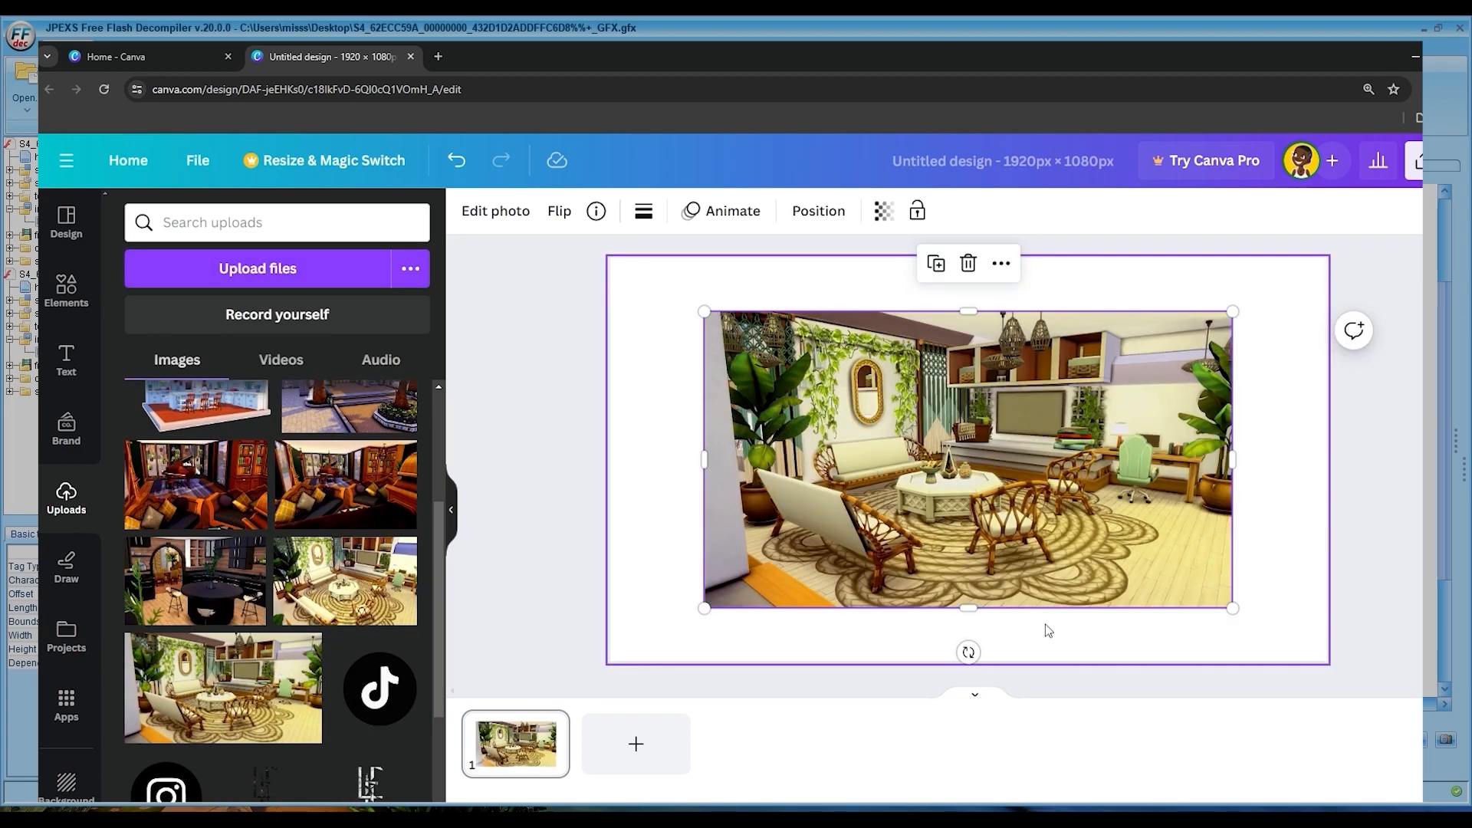
pyautogui.moveTo(1232, 608); pyautogui.dragTo(1328, 663)
pyautogui.moveTo(703, 312); pyautogui.dragTo(609, 258)
# Step: Download the finished design as an image file
pyautogui.click(198, 161)
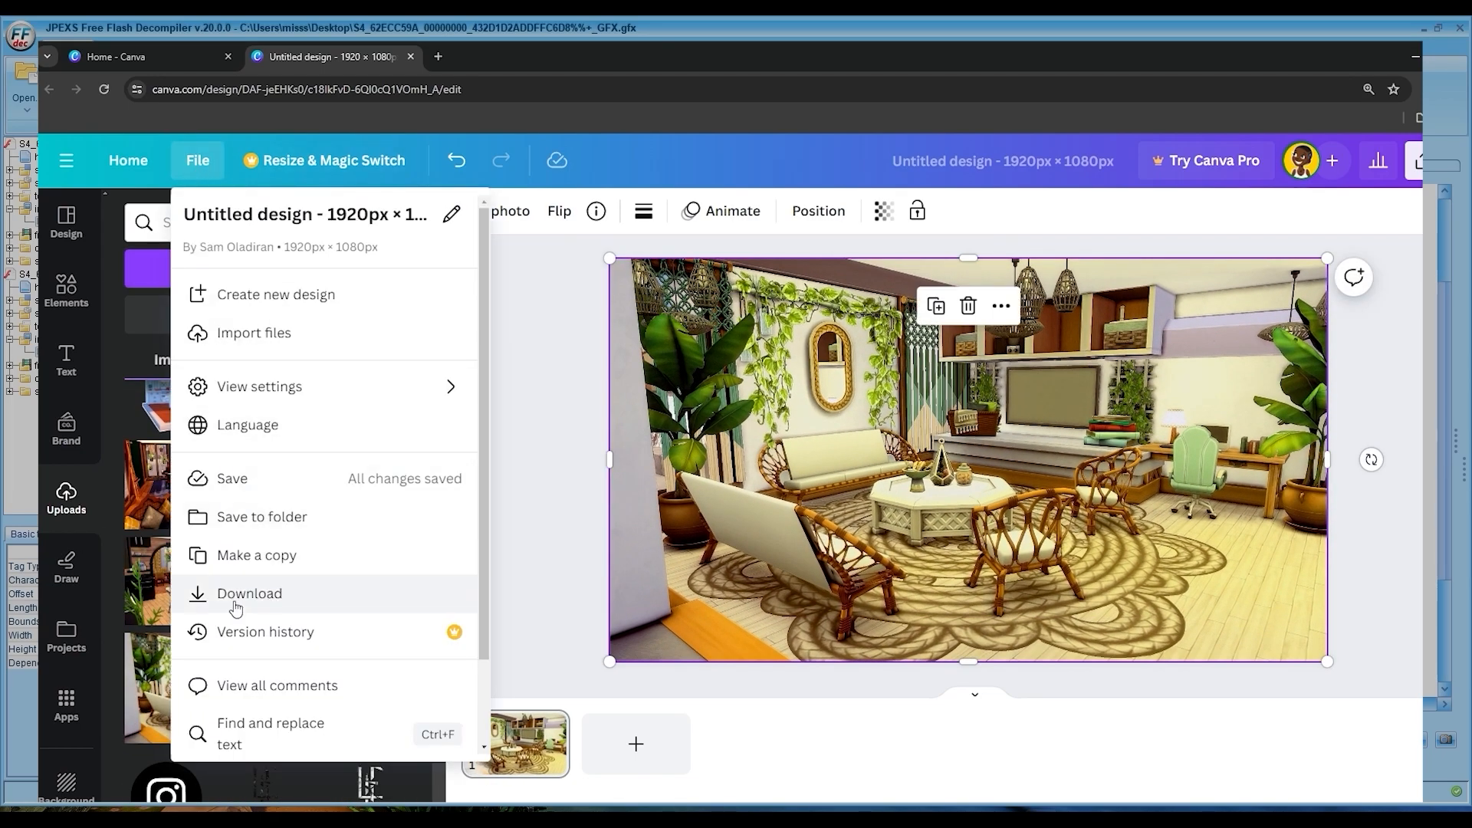
pyautogui.click(235, 608)
pyautogui.click(1330, 524)
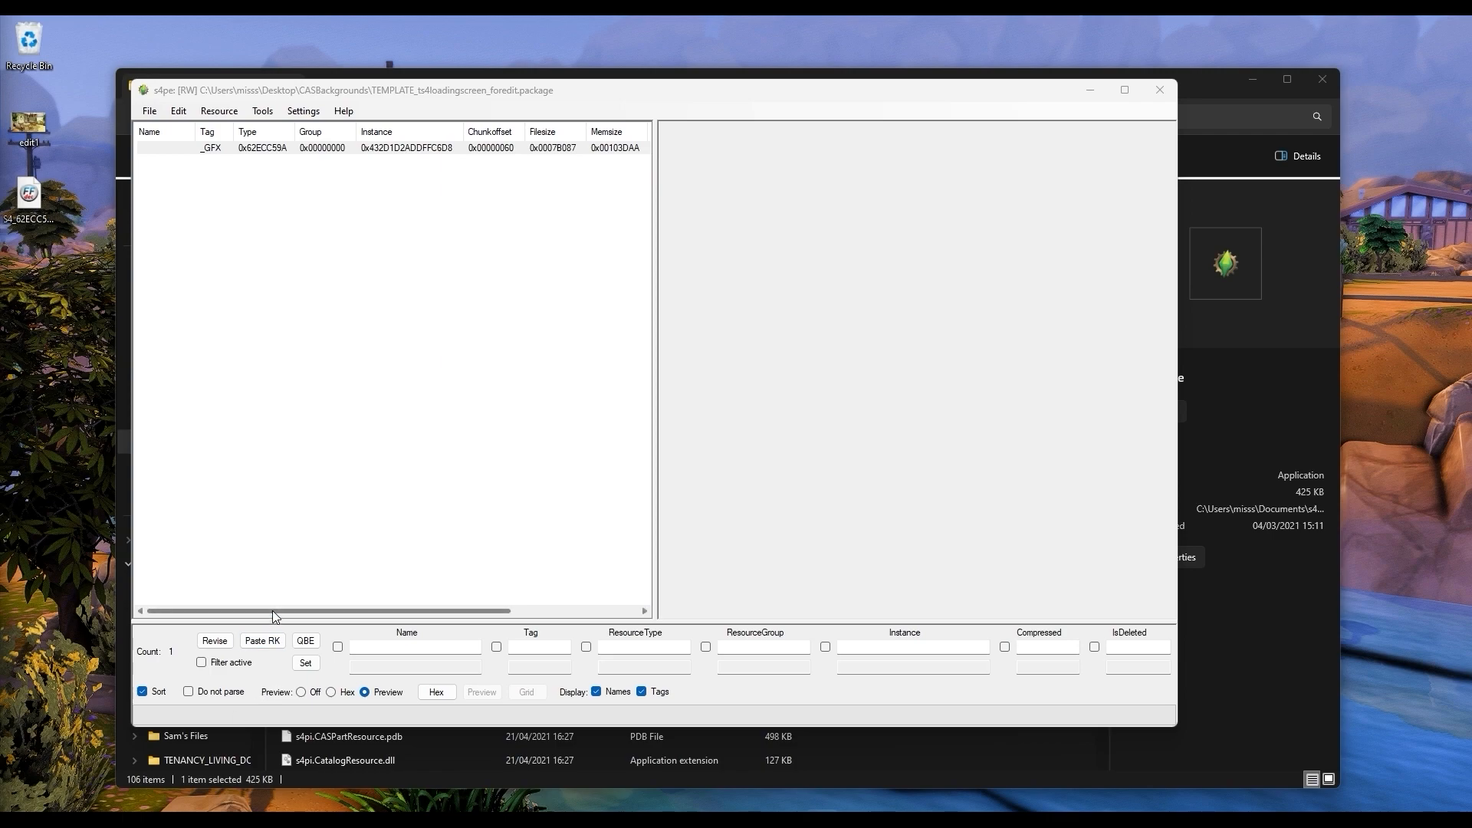
# Step: In s4pe, import the edited S4_62ECC59A _GFX file from the Desktop into the template package with Replace duplicates, and save the package
pyautogui.click(151, 114)
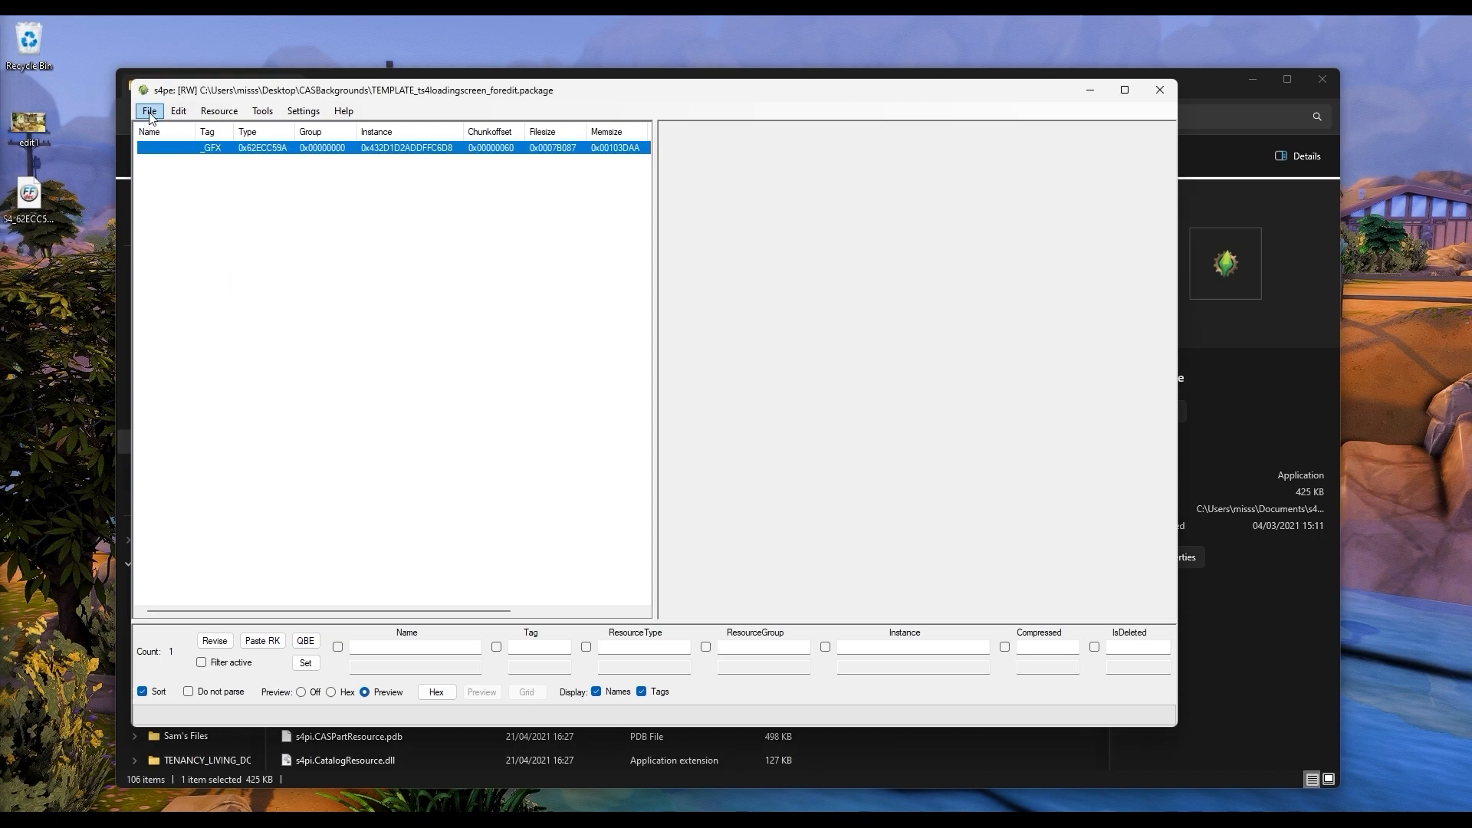
pyautogui.rightClick(203, 146)
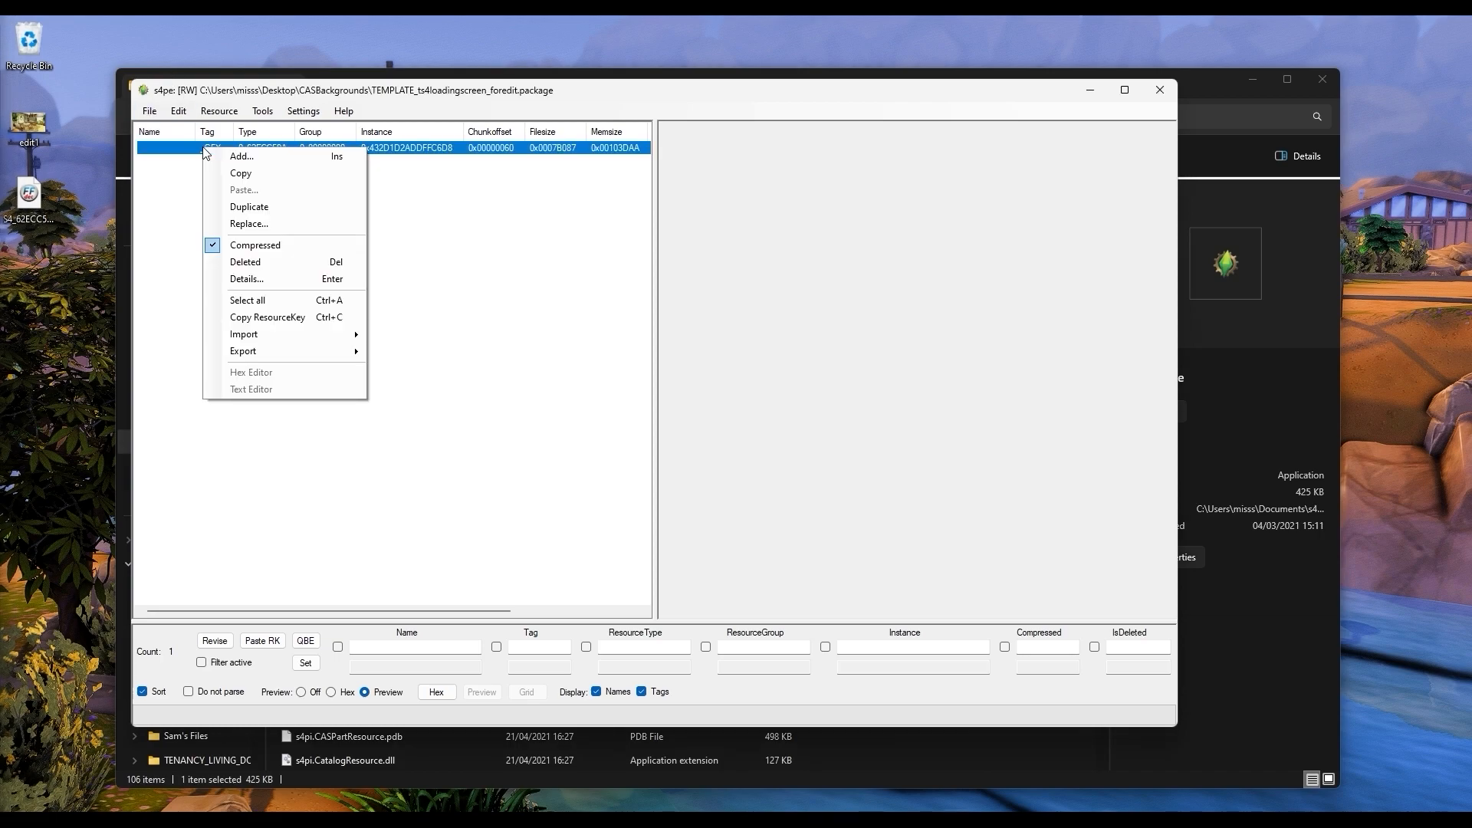
pyautogui.moveTo(296, 337)
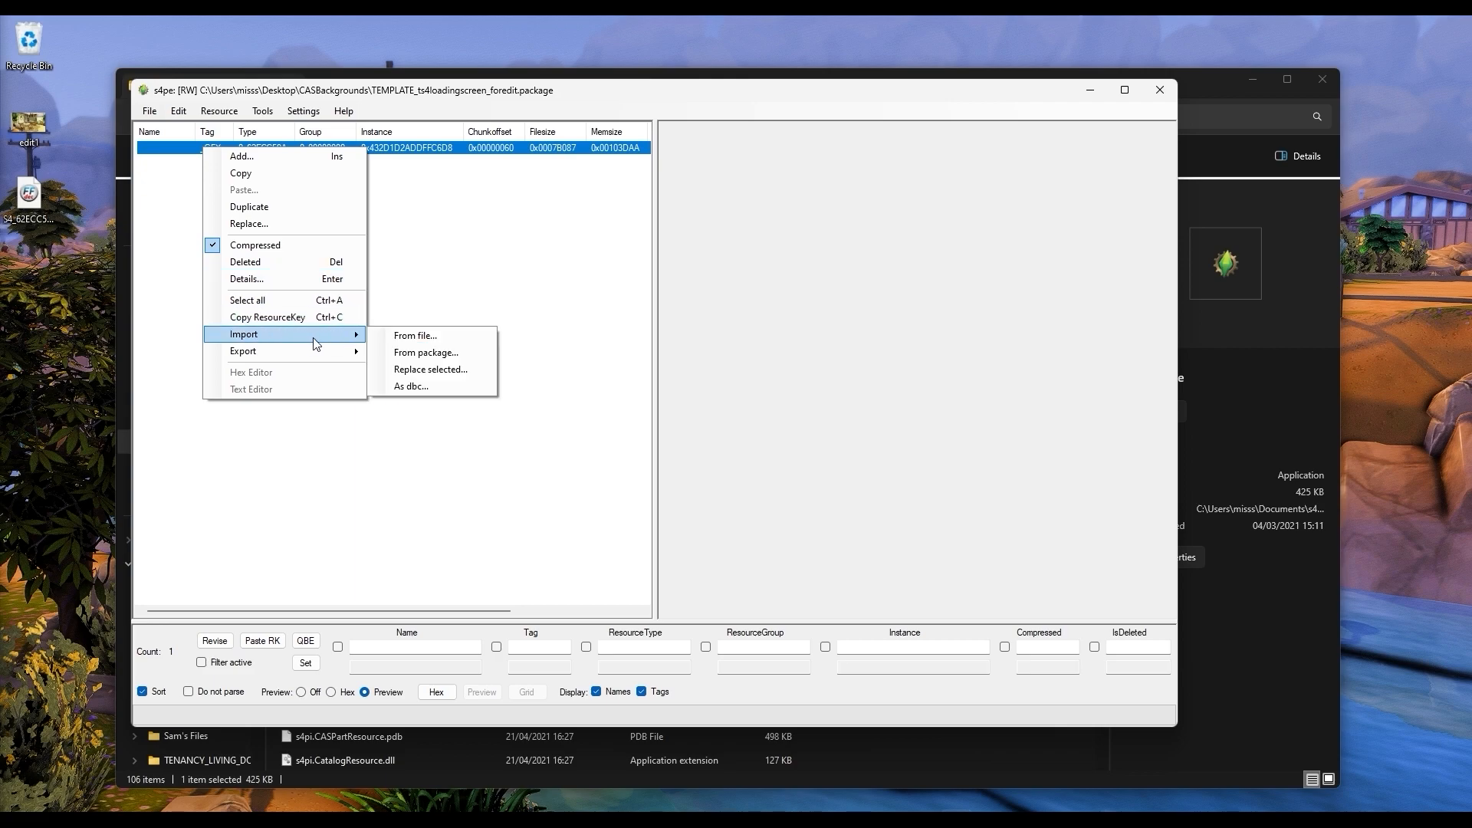
pyautogui.click(428, 339)
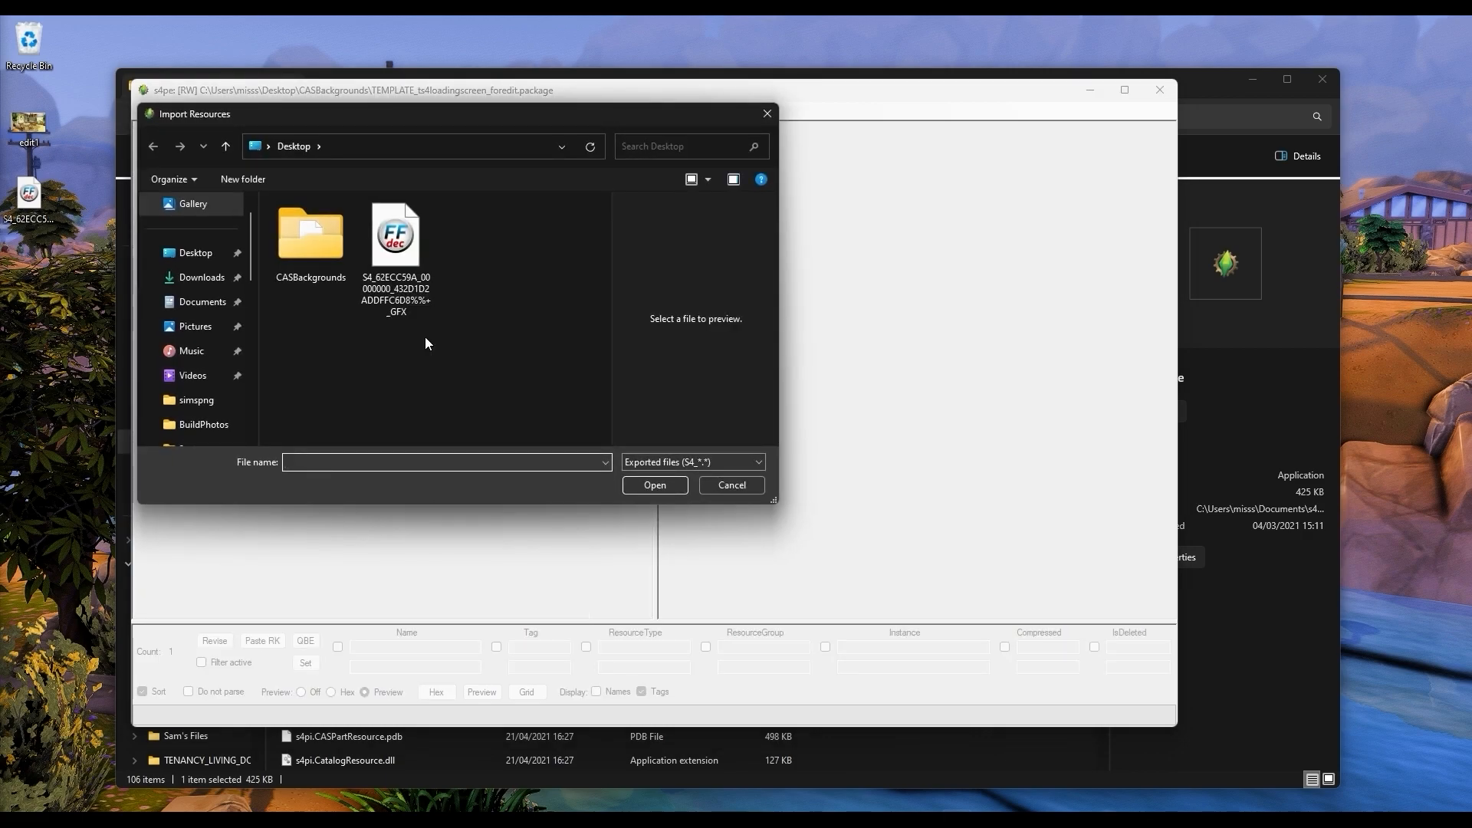
pyautogui.click(397, 259)
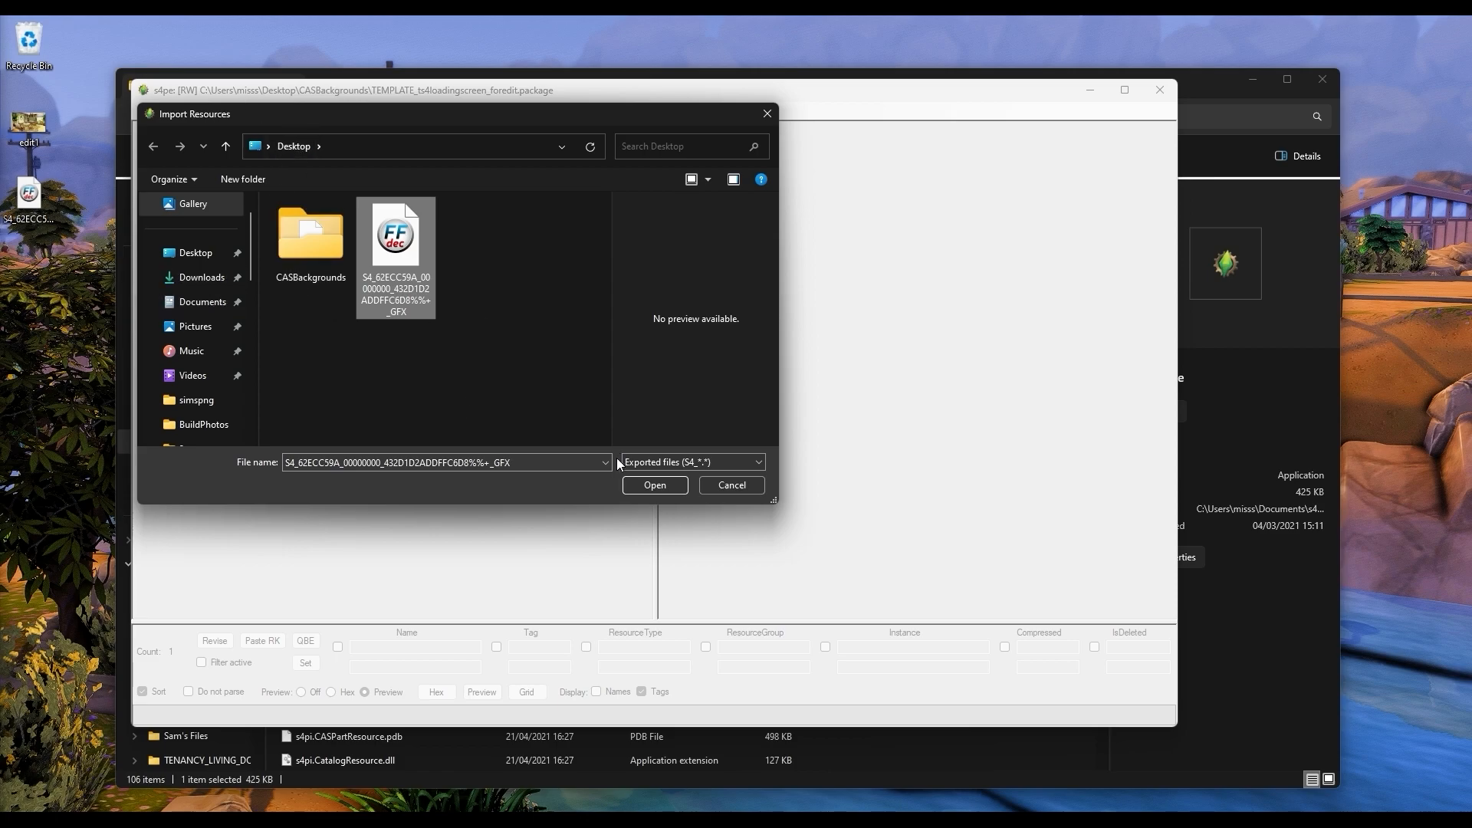
pyautogui.click(655, 486)
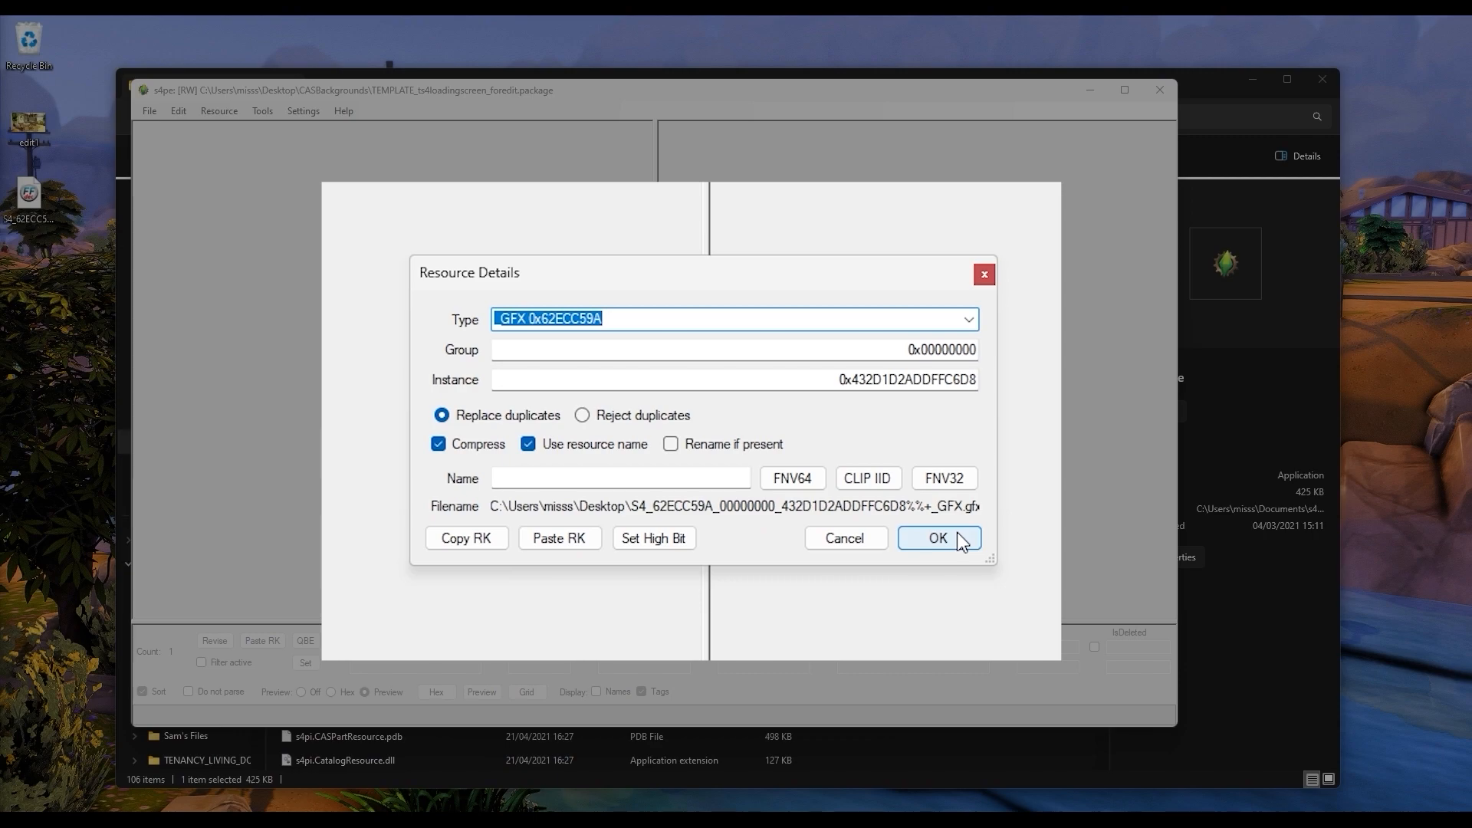
pyautogui.click(811, 489)
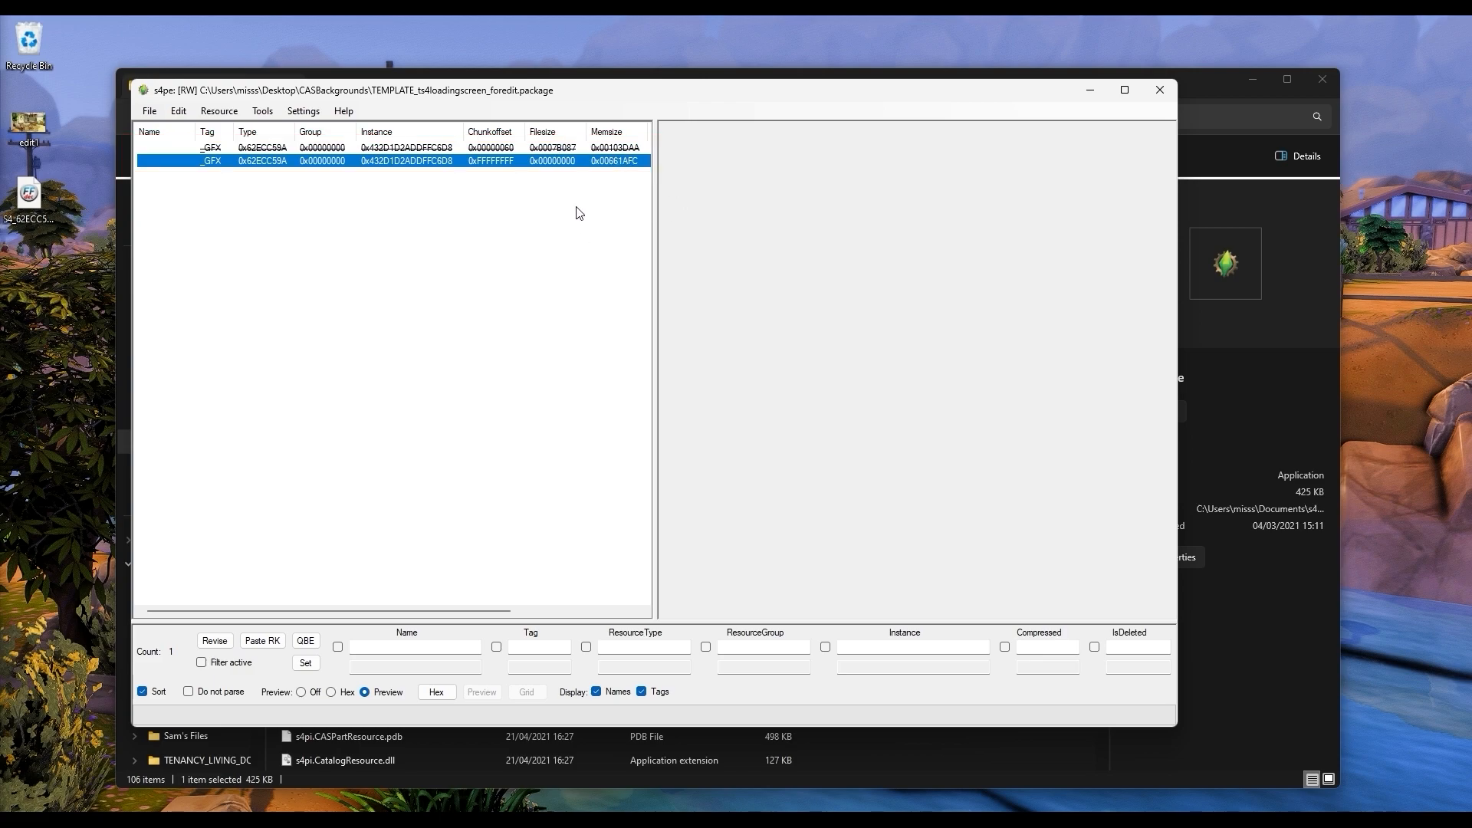
pyautogui.click(150, 115)
pyautogui.click(178, 178)
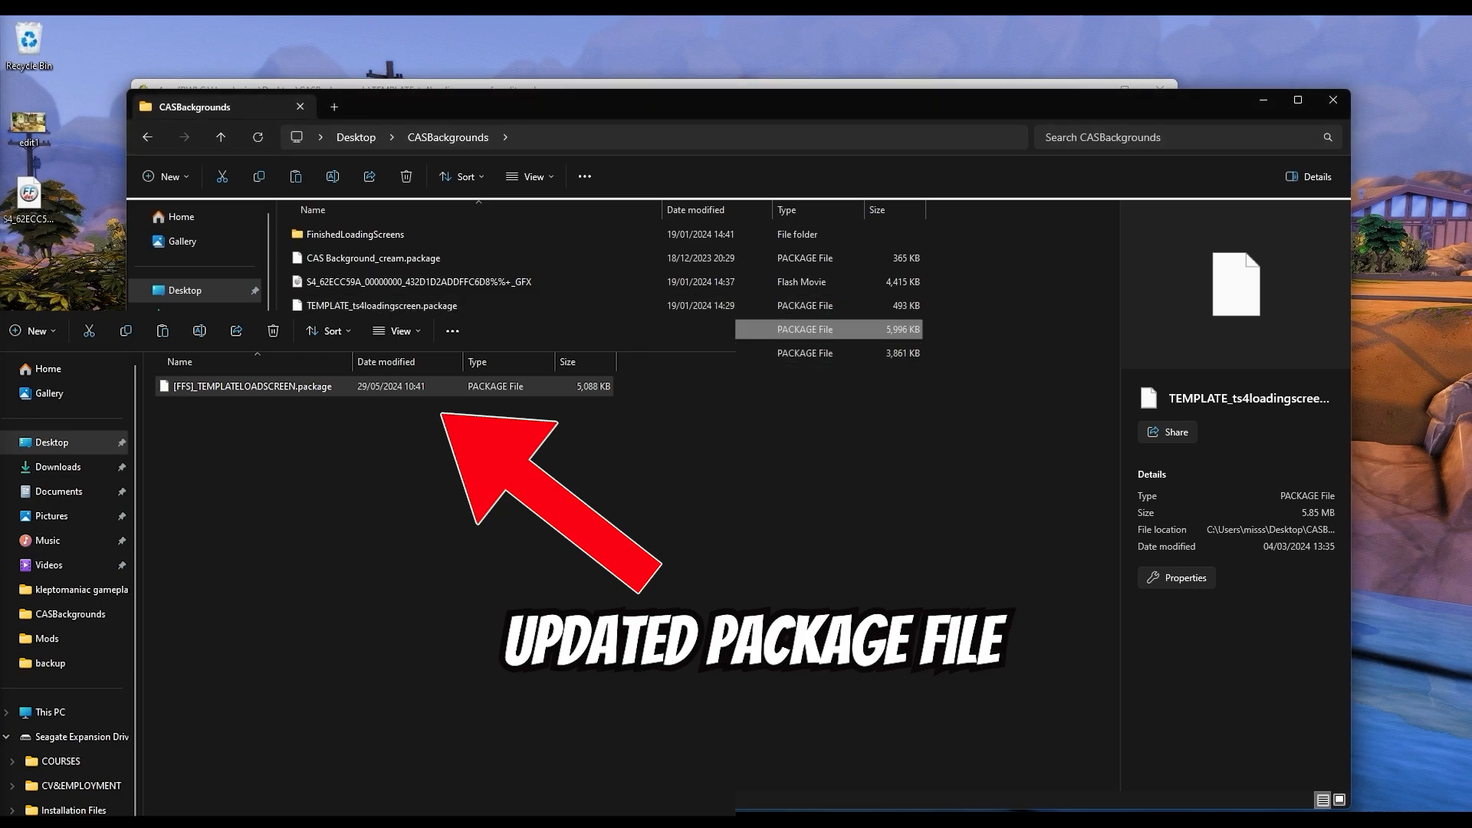
# Step: Paste the copied TEMPLATE_ts4loadingscreen_foredit.package into Documents > Electronic Arts > The Sims 4 > Mods > CASBackgrounds
pyautogui.click(147, 136)
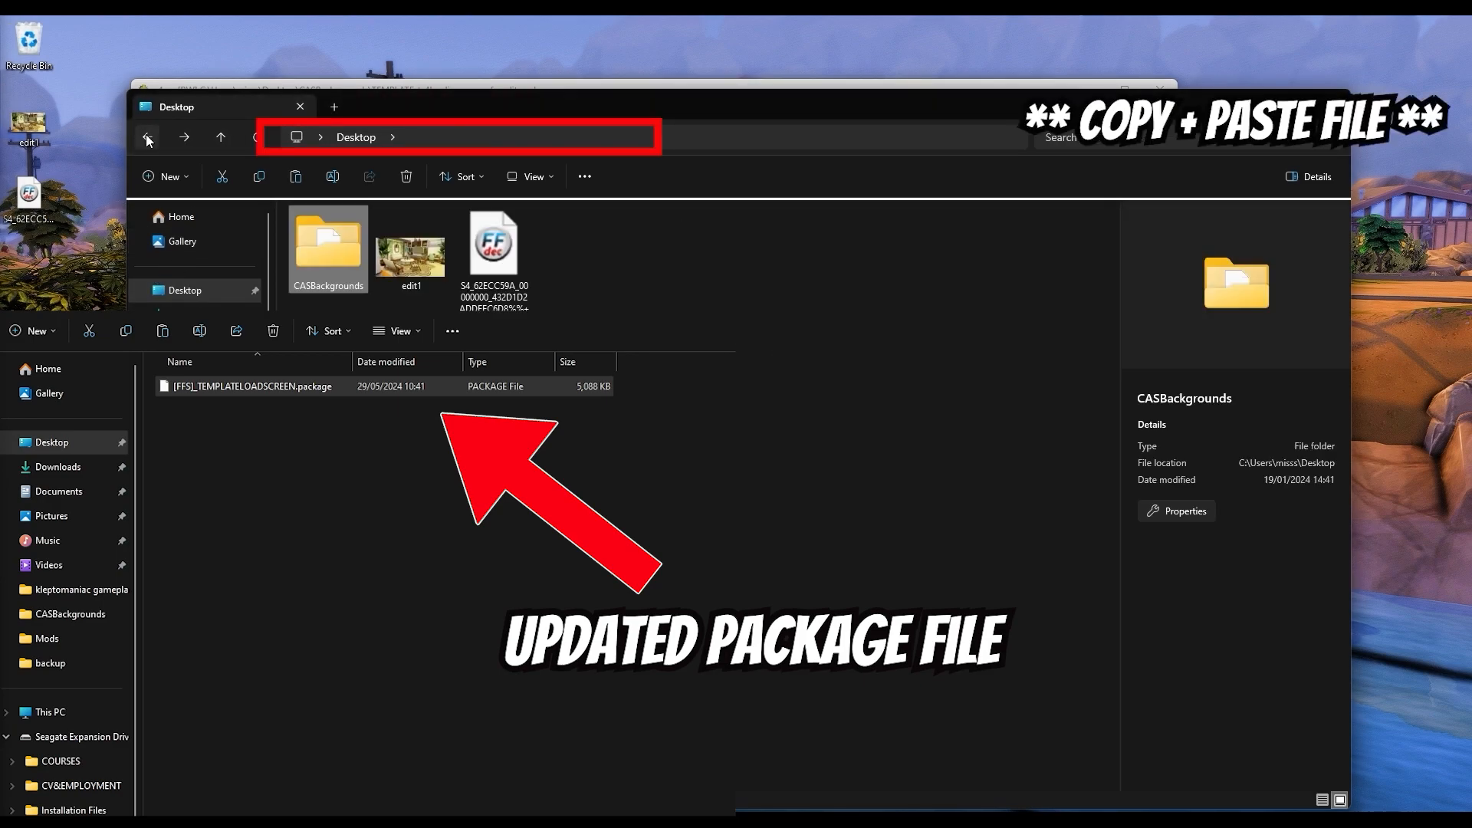
pyautogui.click(175, 346)
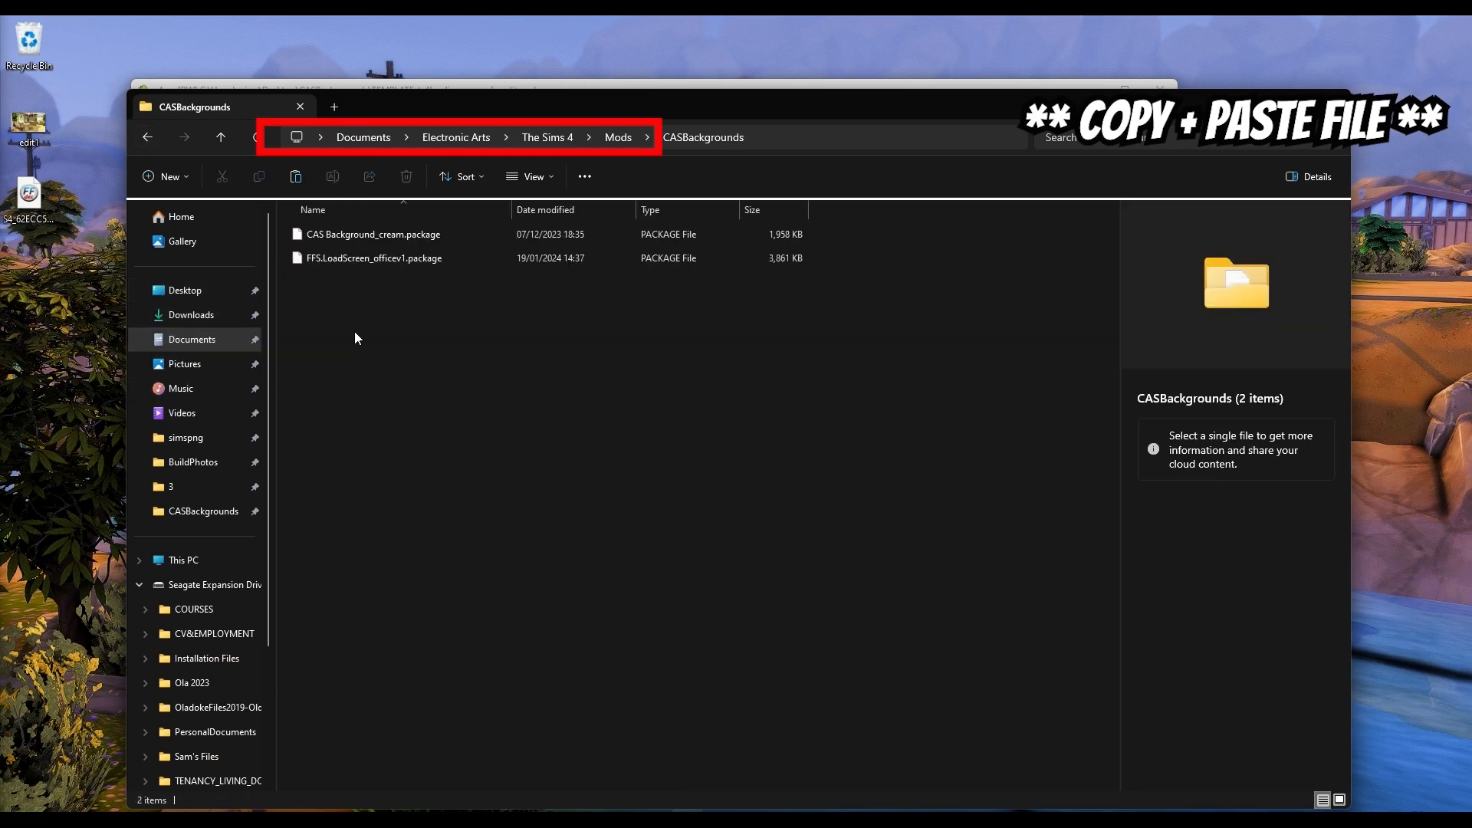
pyautogui.rightClick(354, 331)
pyautogui.click(371, 350)
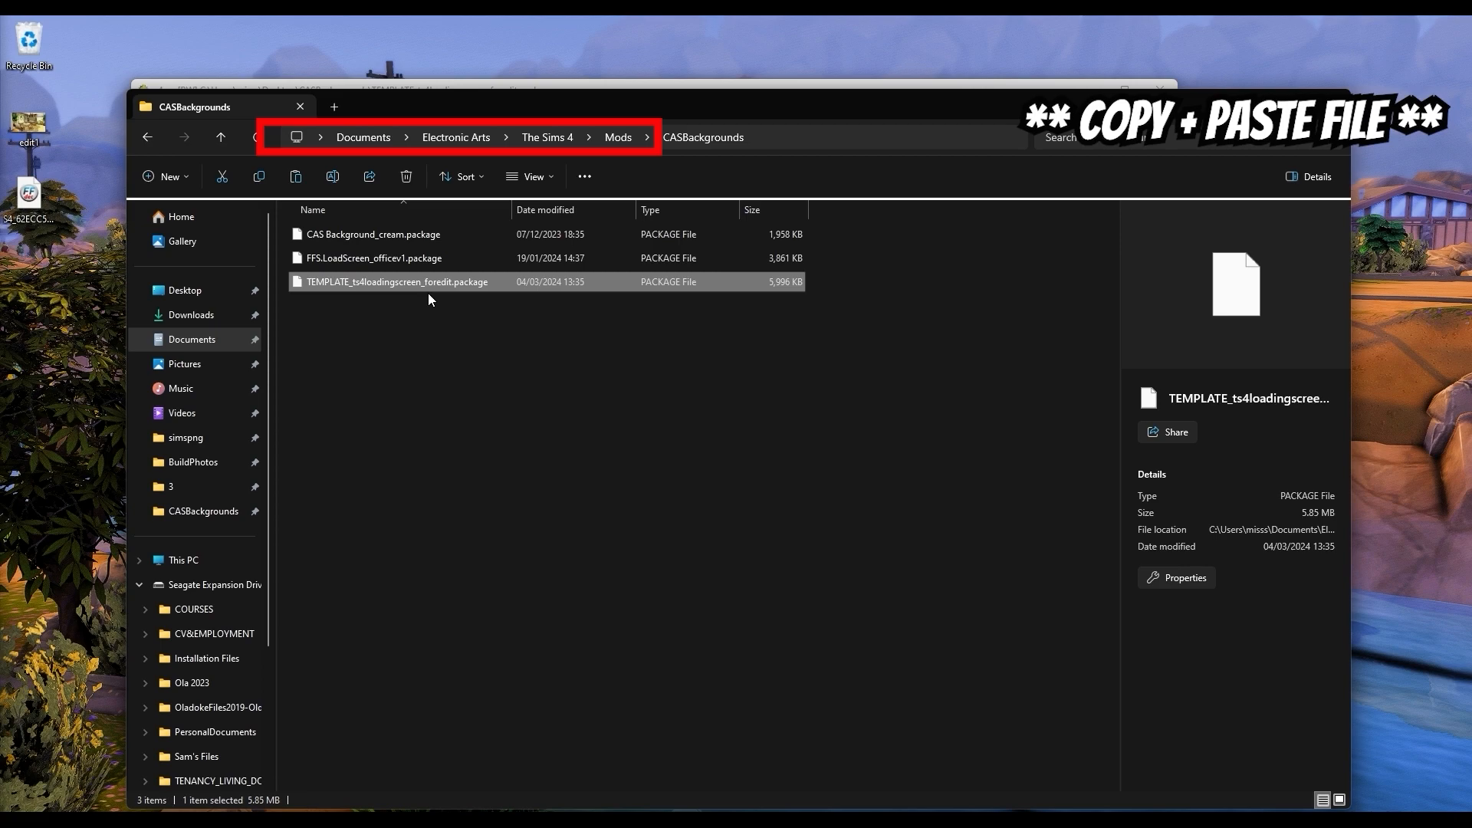
# Step: Move the old loading screen FFS.LoadScreen_officev1.package out of the Mods CASBackgrounds folder onto the Desktop
pyautogui.click(427, 250)
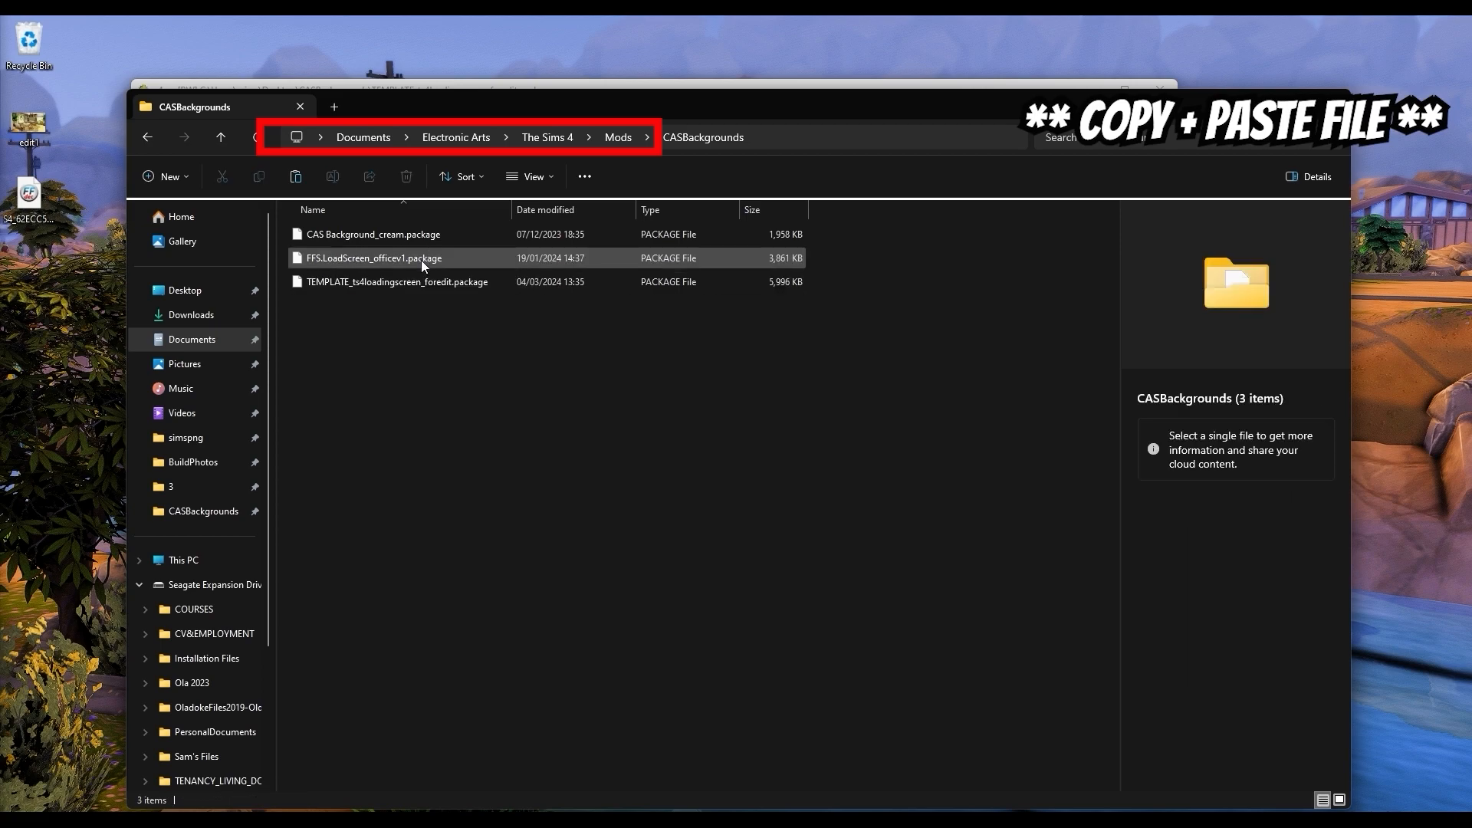
pyautogui.rightClick(422, 260)
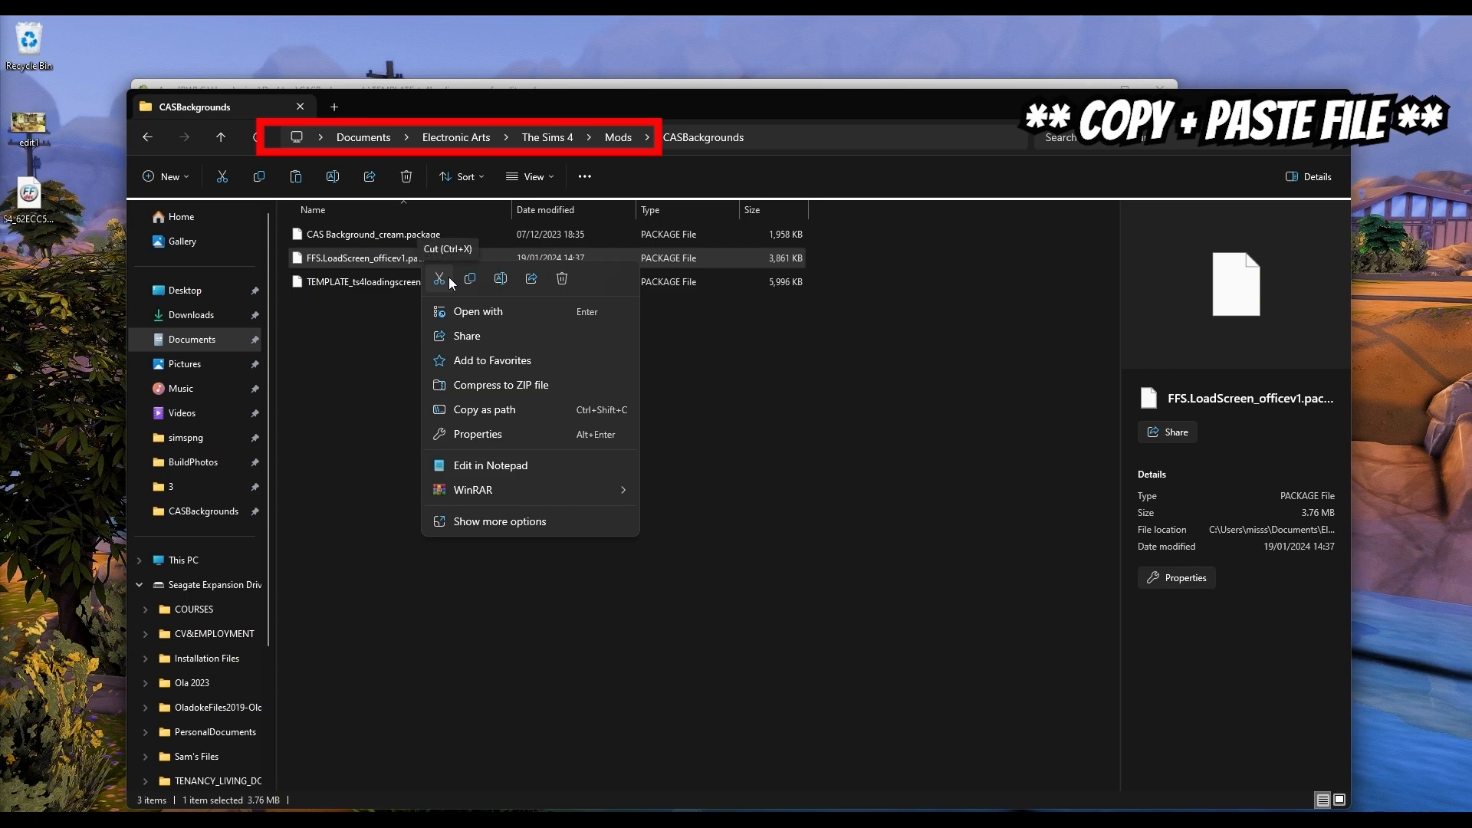
pyautogui.click(448, 278)
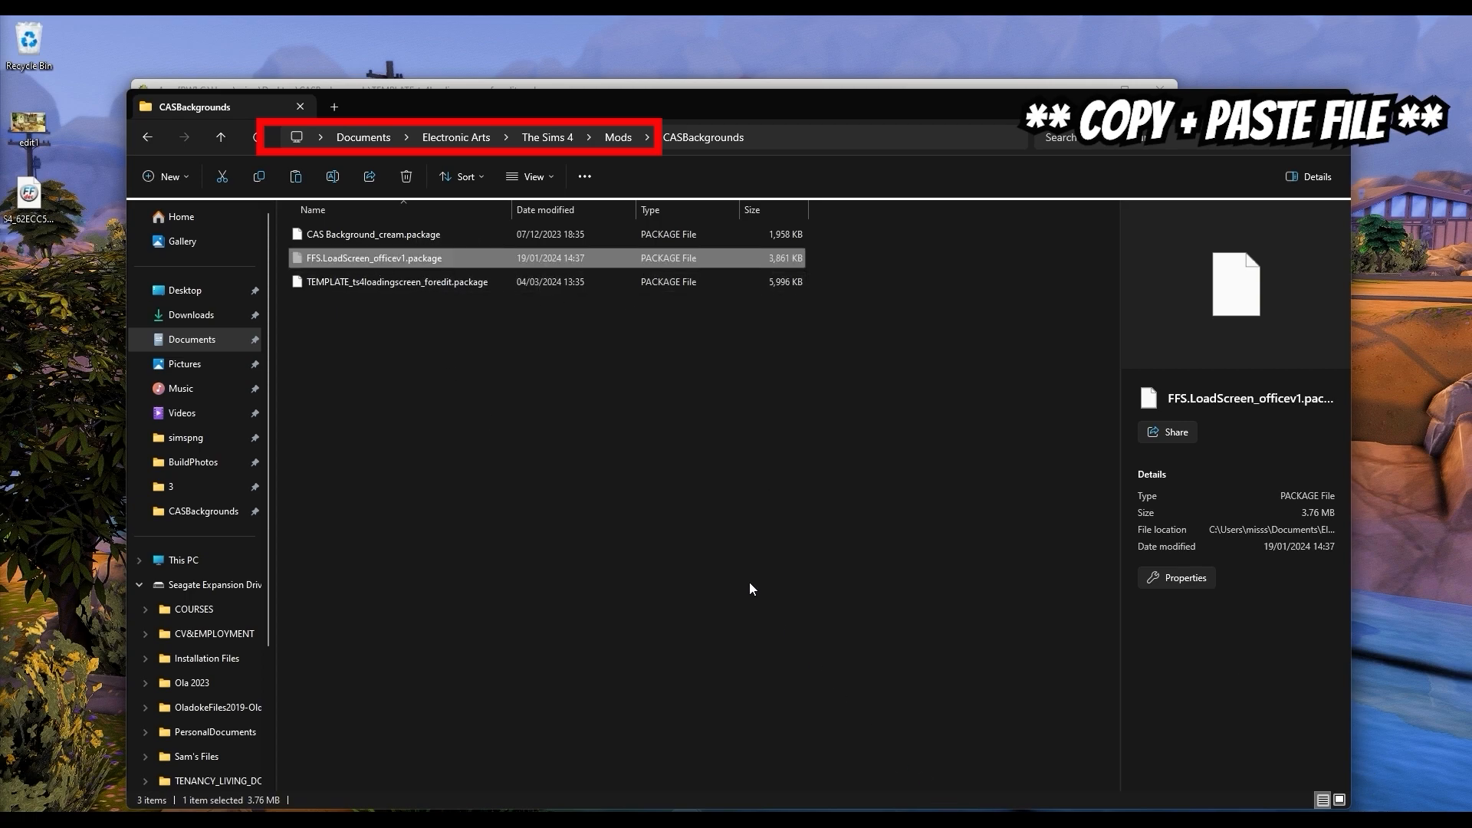
pyautogui.rightClick(36, 268)
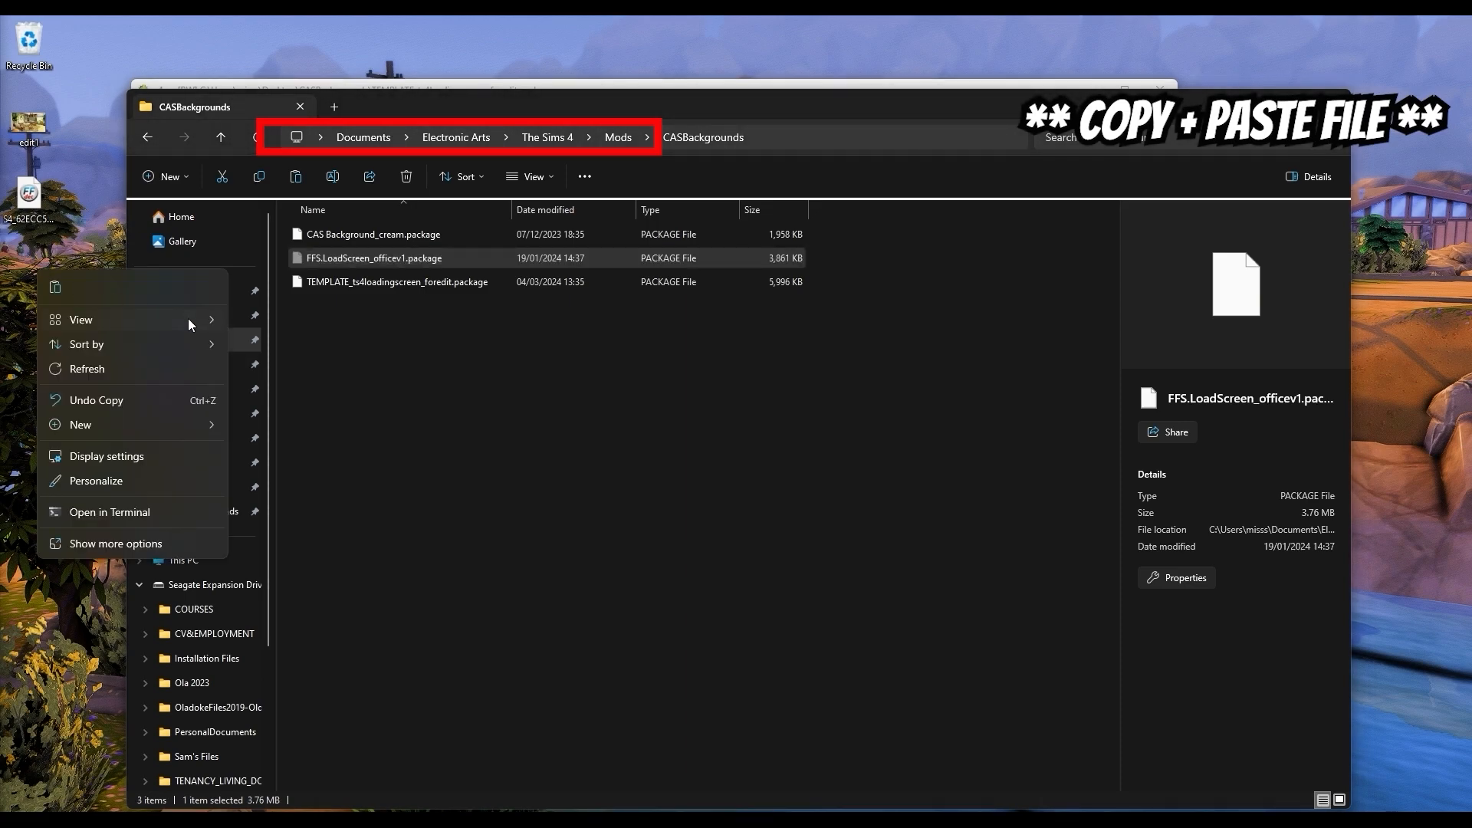
pyautogui.click(55, 289)
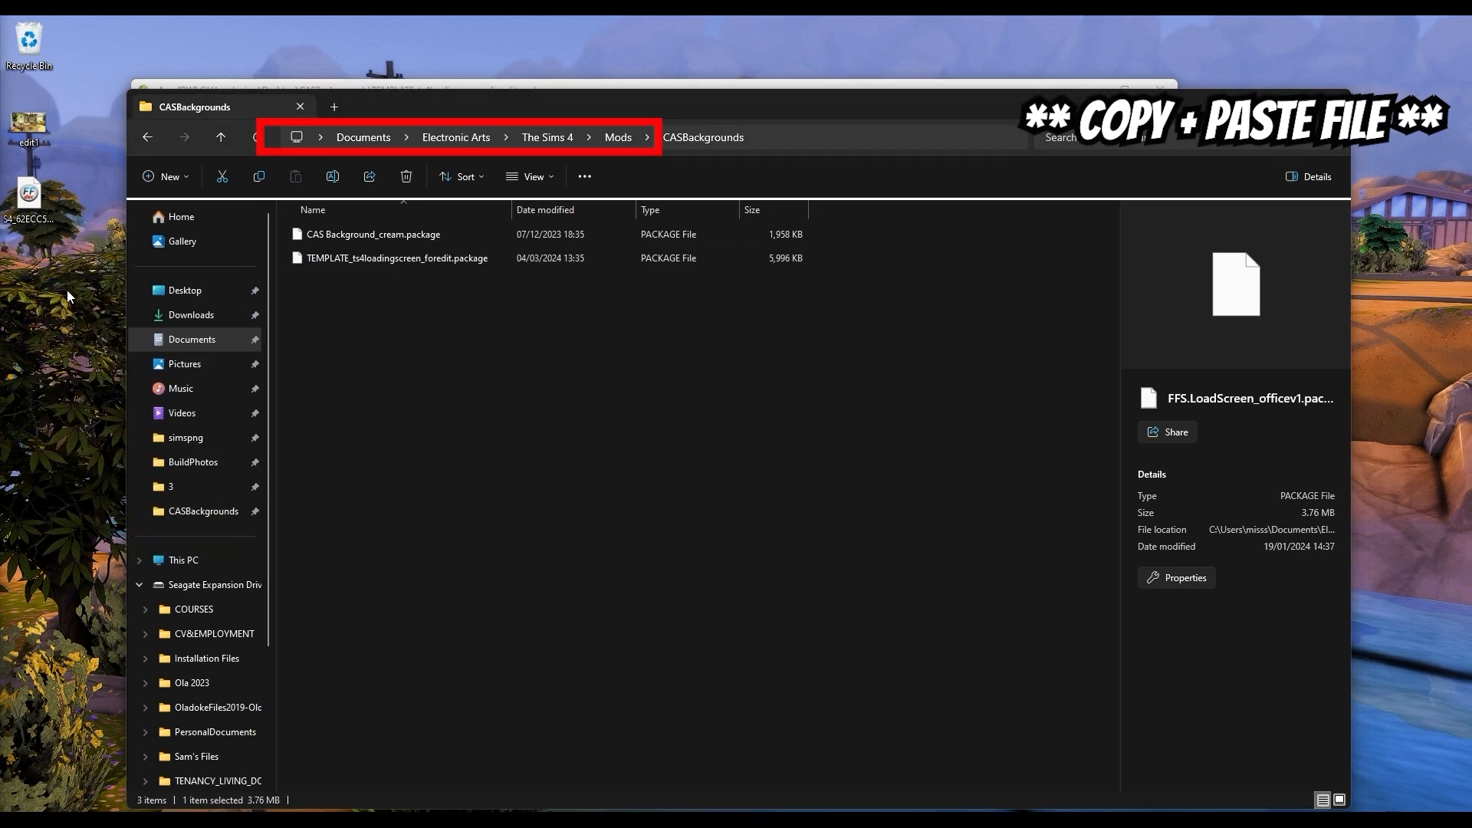